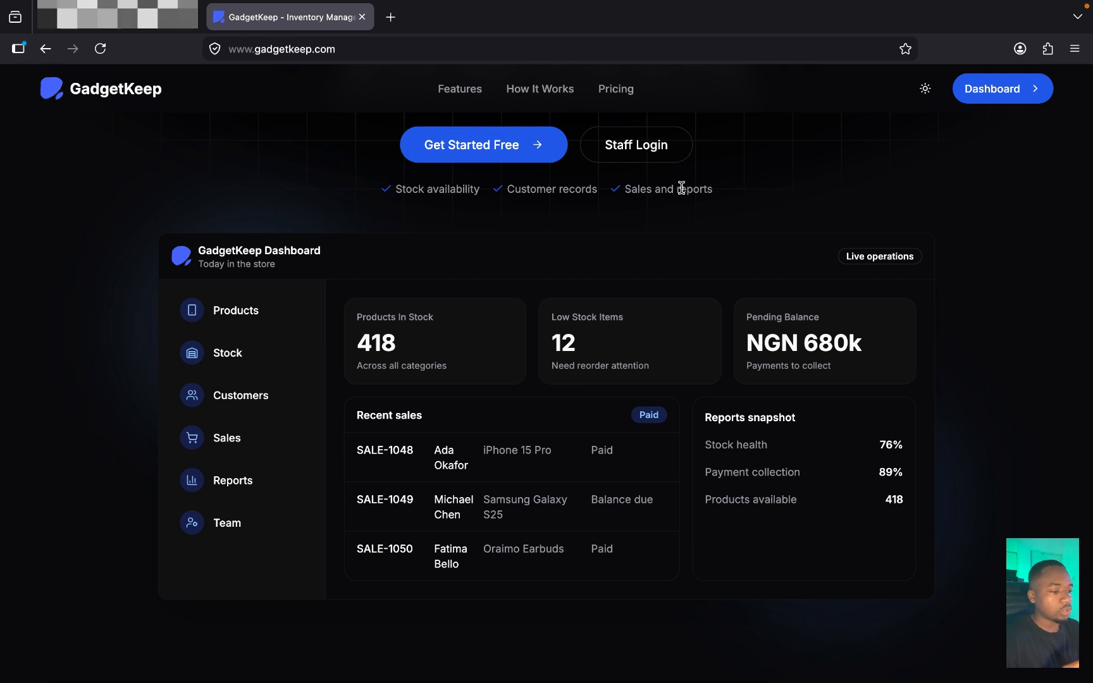
Step: Open the GadgetKeep dashboard and go to its Products page
scroll(681, 187, "up", 3)
left_click(979, 87)
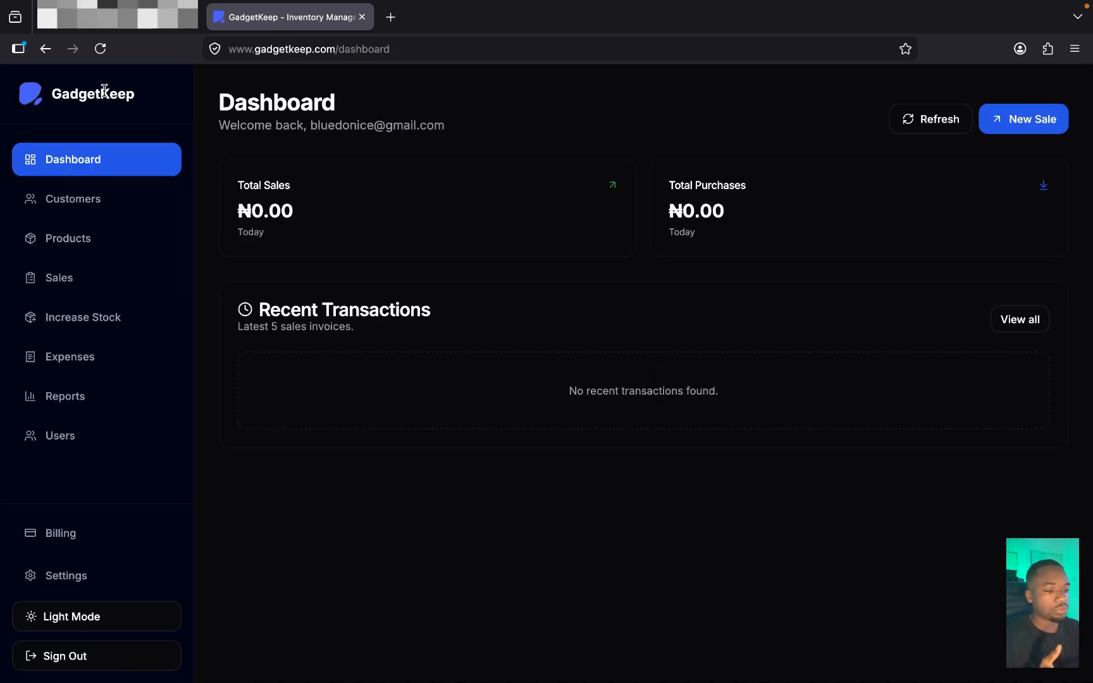
left_click(46, 50)
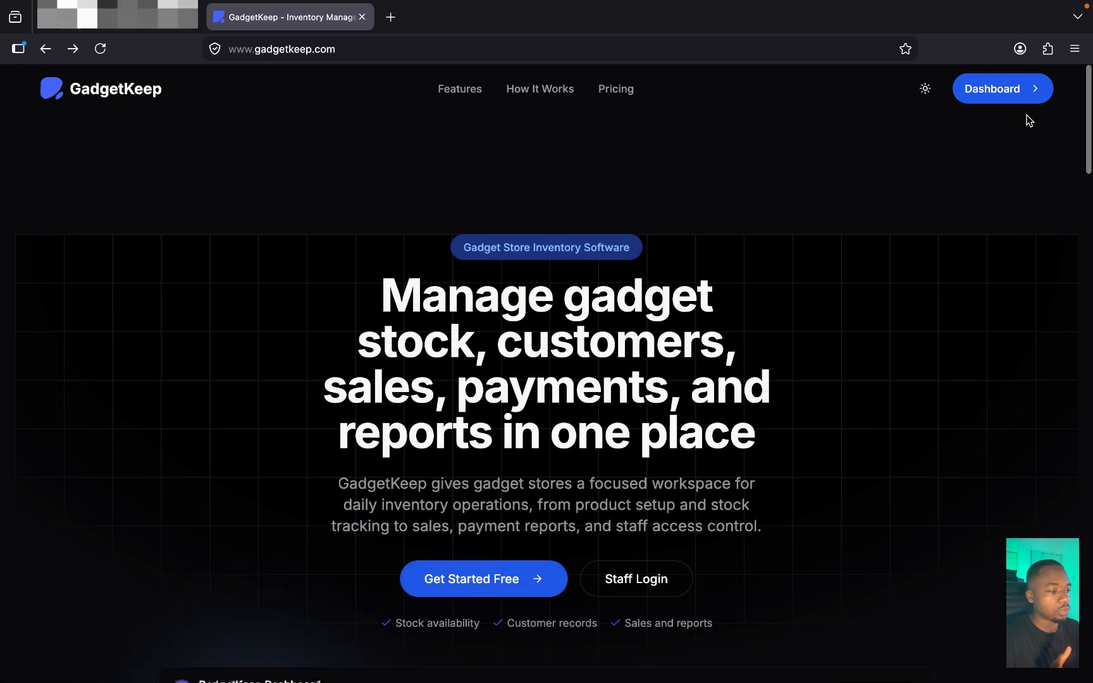
left_click(1002, 91)
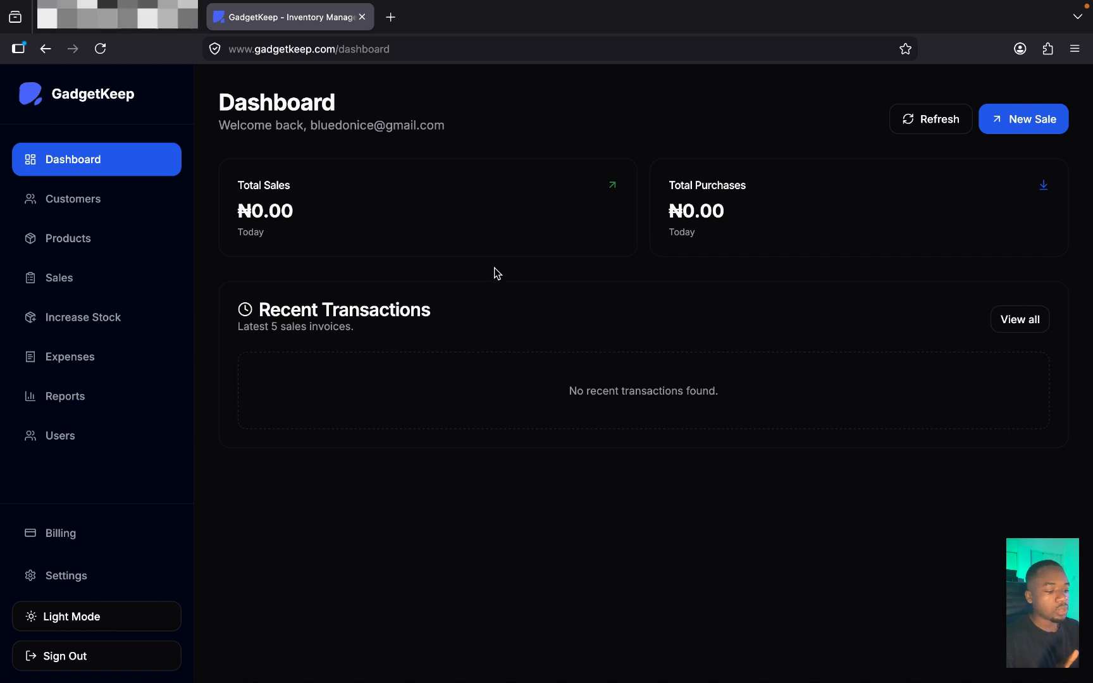
left_click(63, 247)
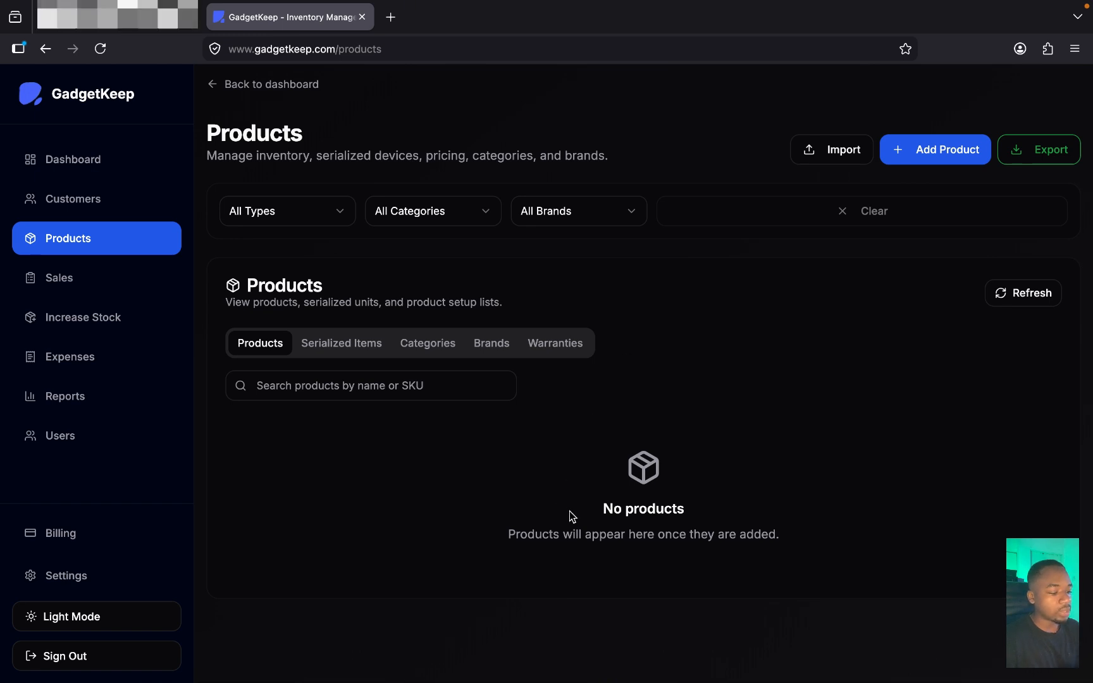
left_click_drag(571, 515, 687, 514)
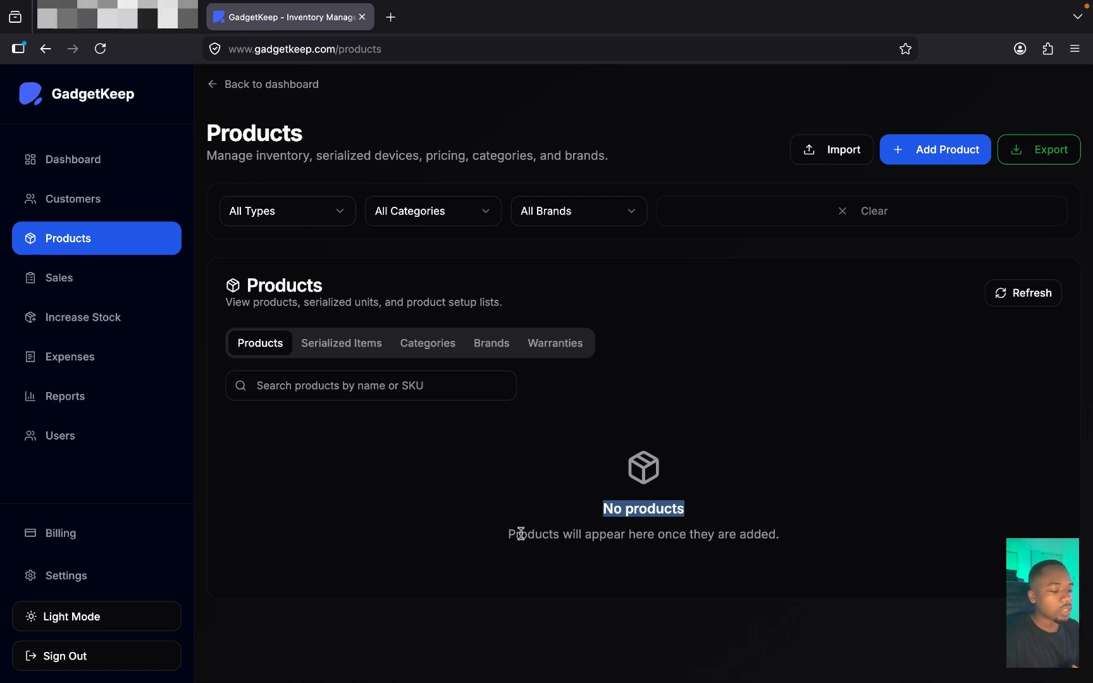
Step: Start adding a product tracked as Serialized and choose to create a new one
left_click(942, 153)
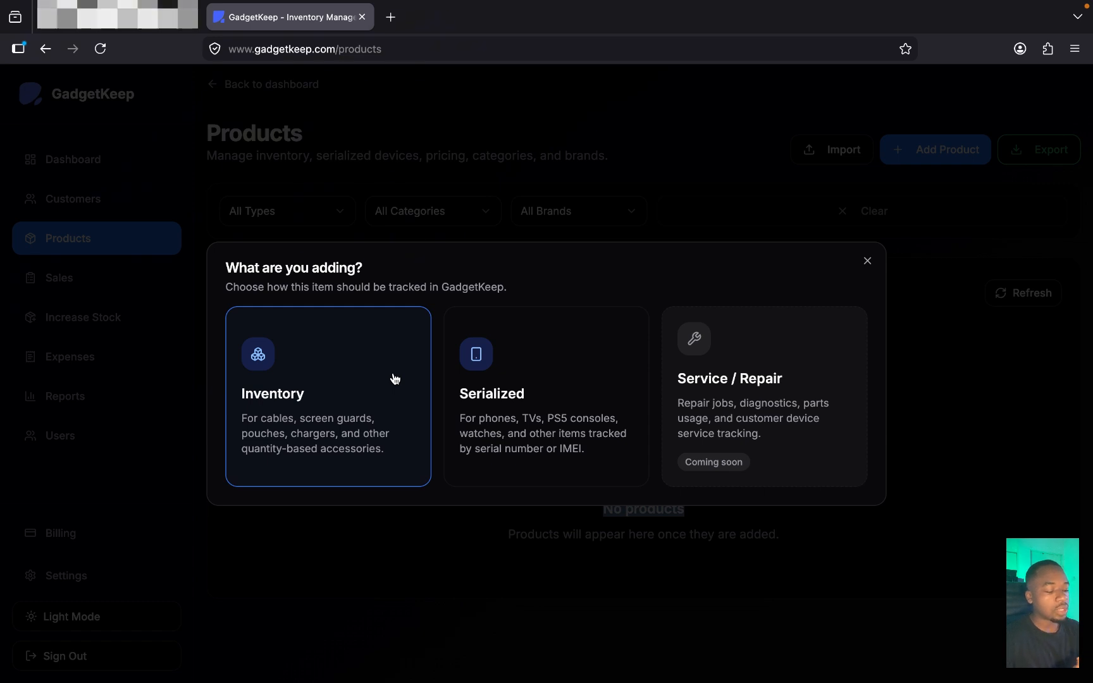
left_click(514, 380)
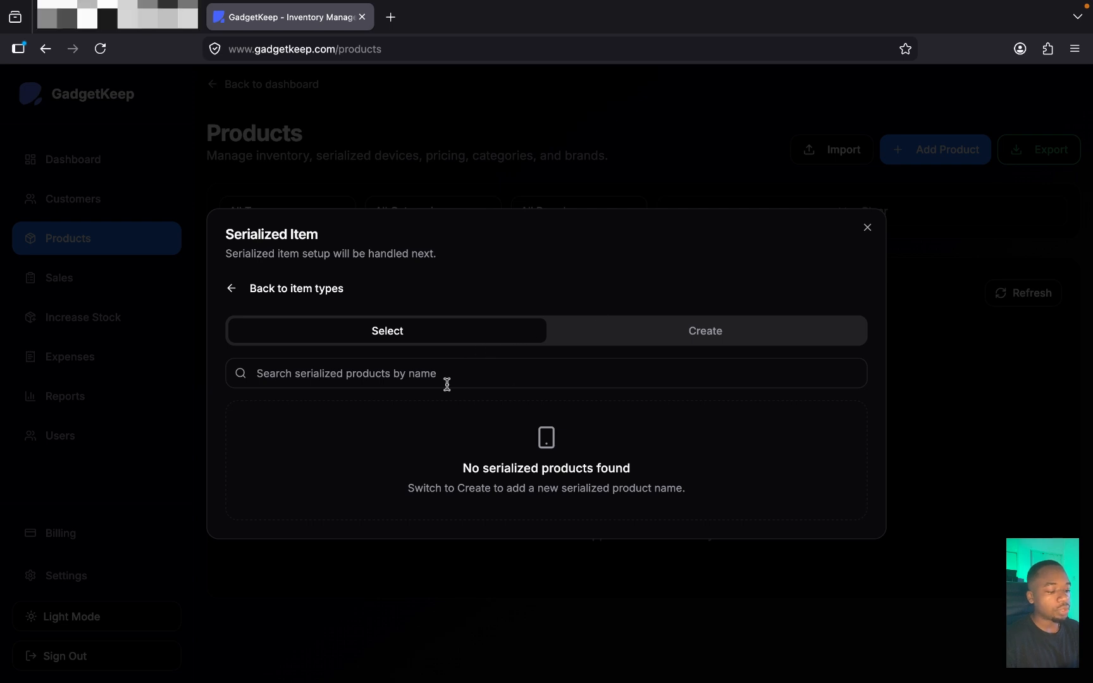
left_click(680, 333)
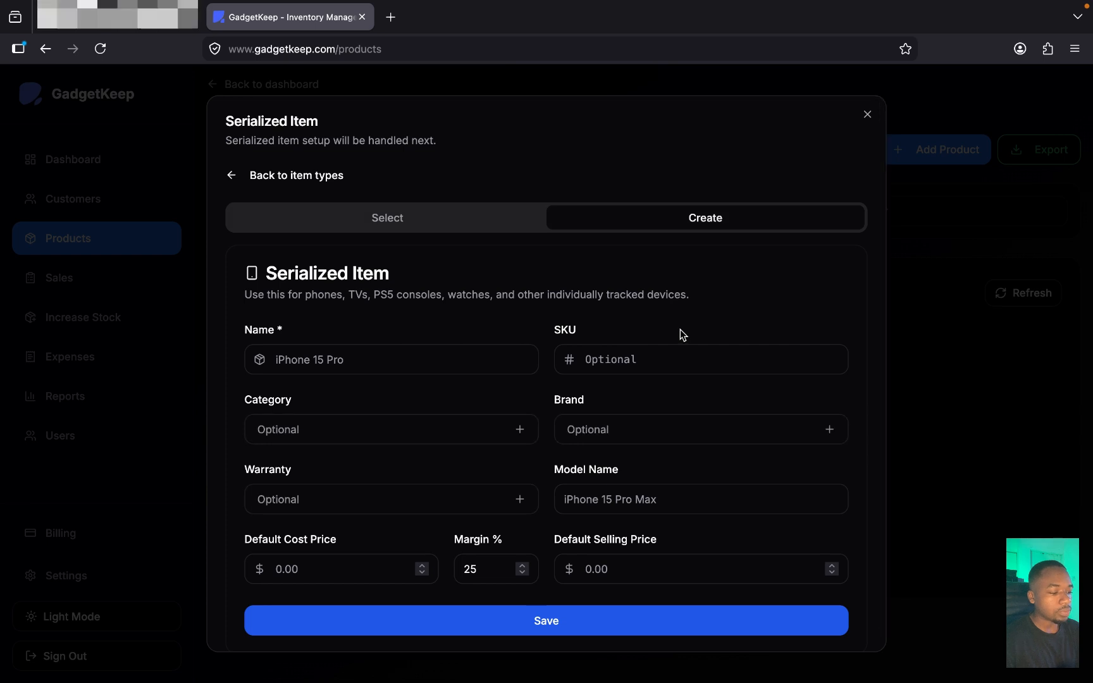
Step: Name the serialized item IPHONE 15 PRO MAX 256GB and leave its SKU empty
scroll(455, 356, "down", 1)
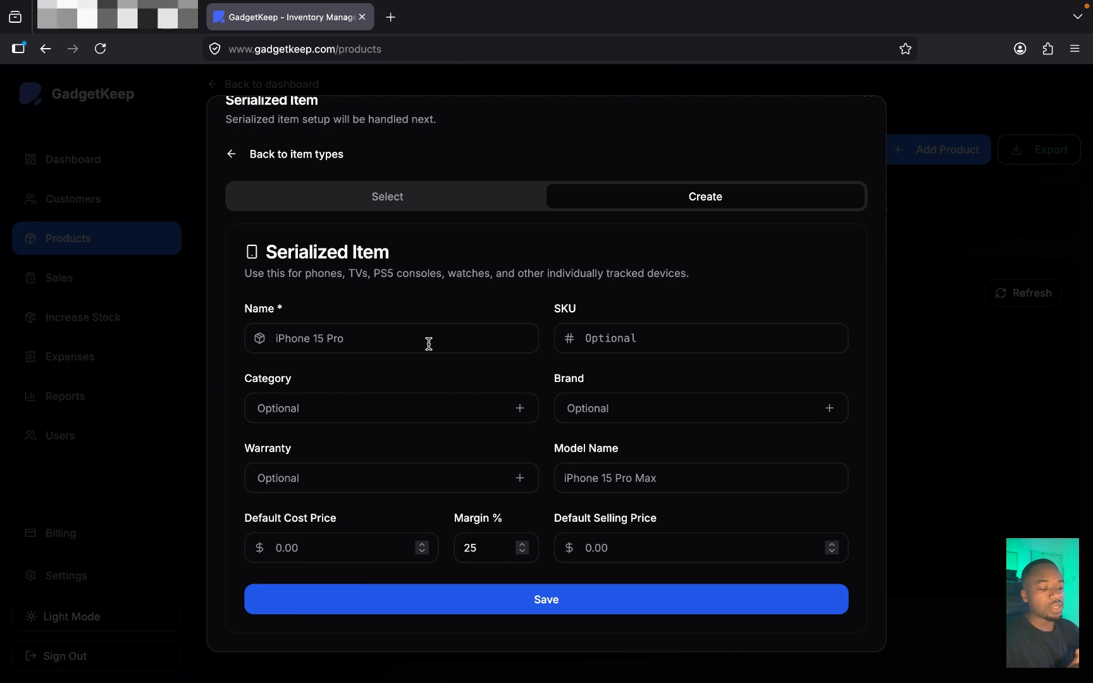
left_click(429, 344)
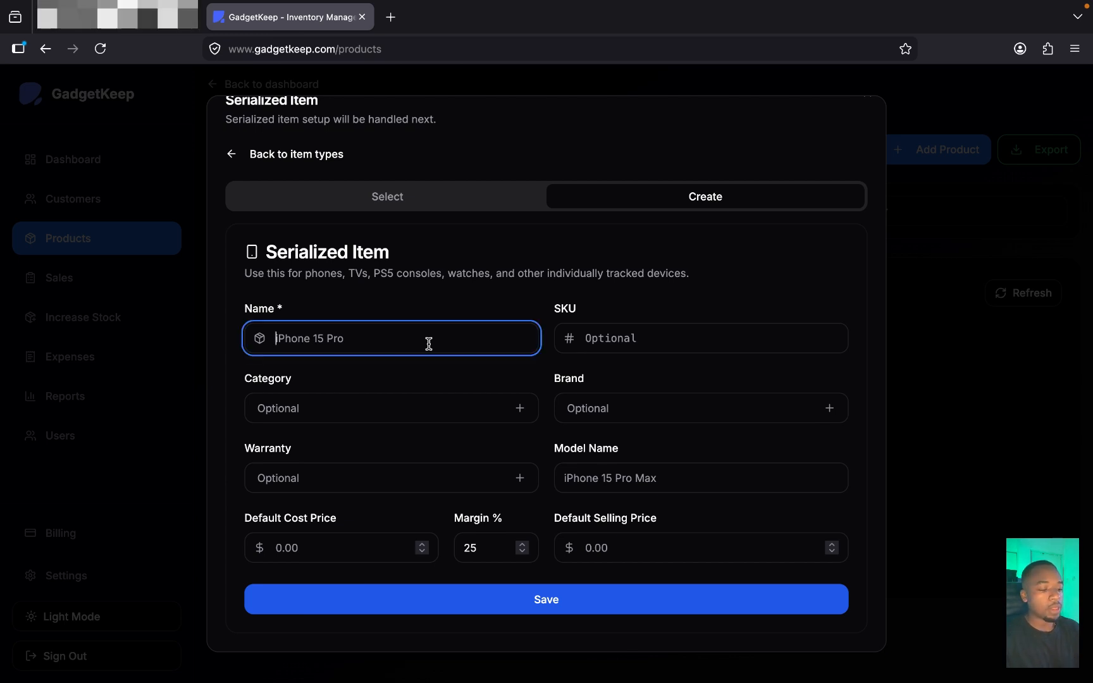
type("IPHONE ")
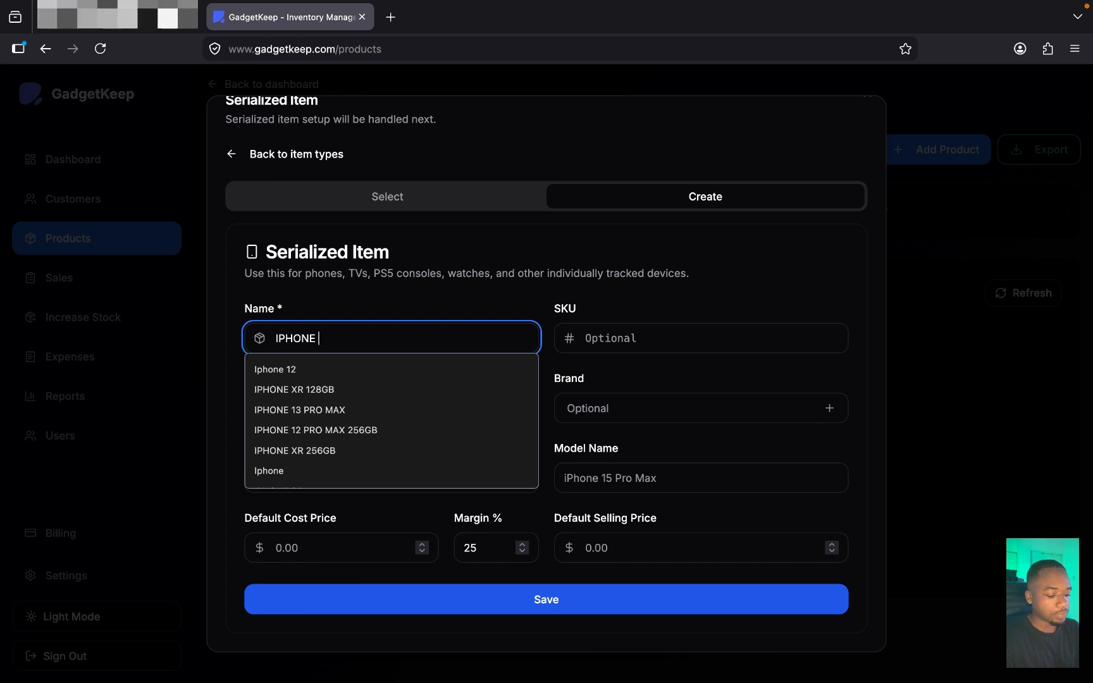
type("15 PRO MAX")
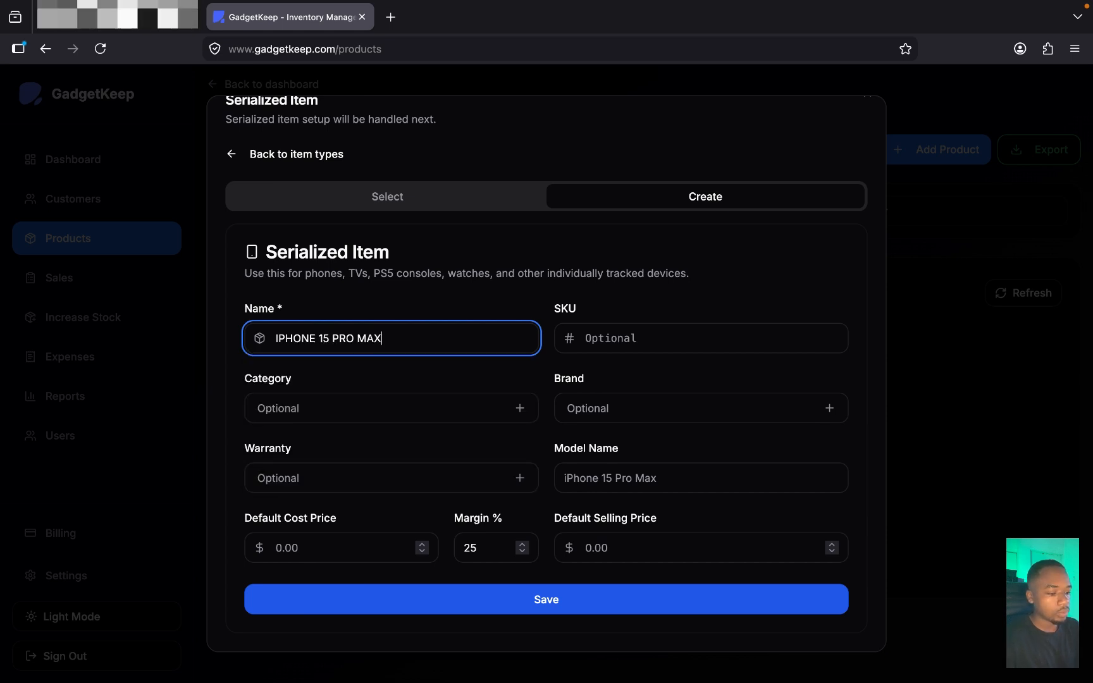
type(" 128")
key("BackSpace")
key("BackSpace")
key("BackSpace")
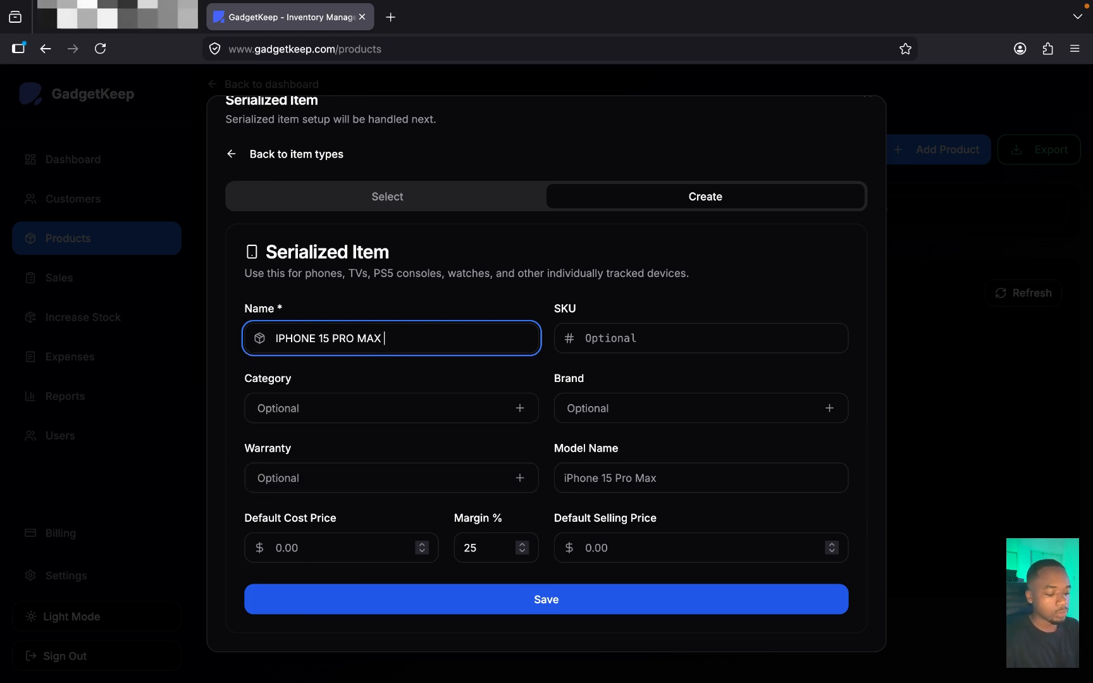
type("256")
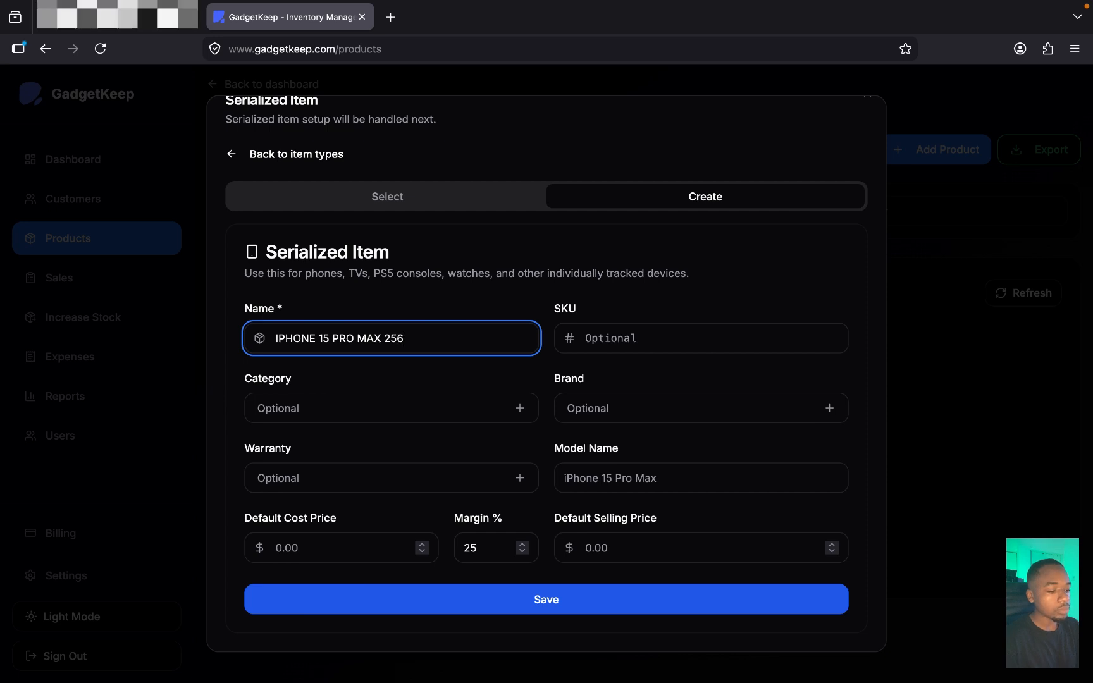
type("GB")
left_click(626, 339)
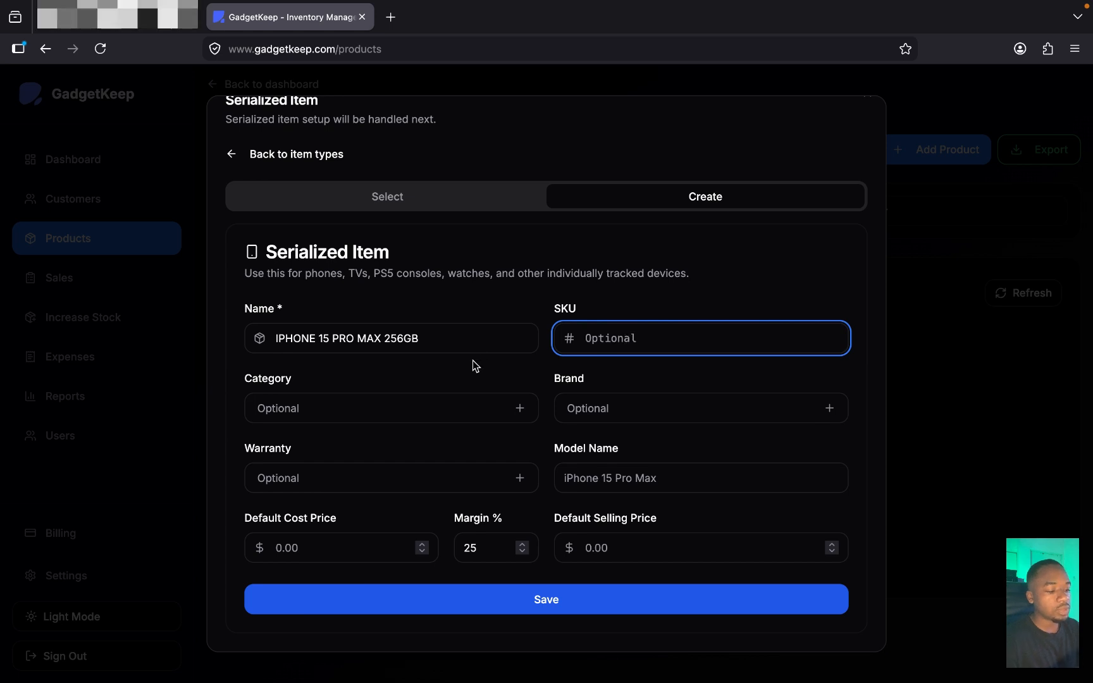
Step: Create a new category named IPHONES and assign it to the item
left_click(308, 413)
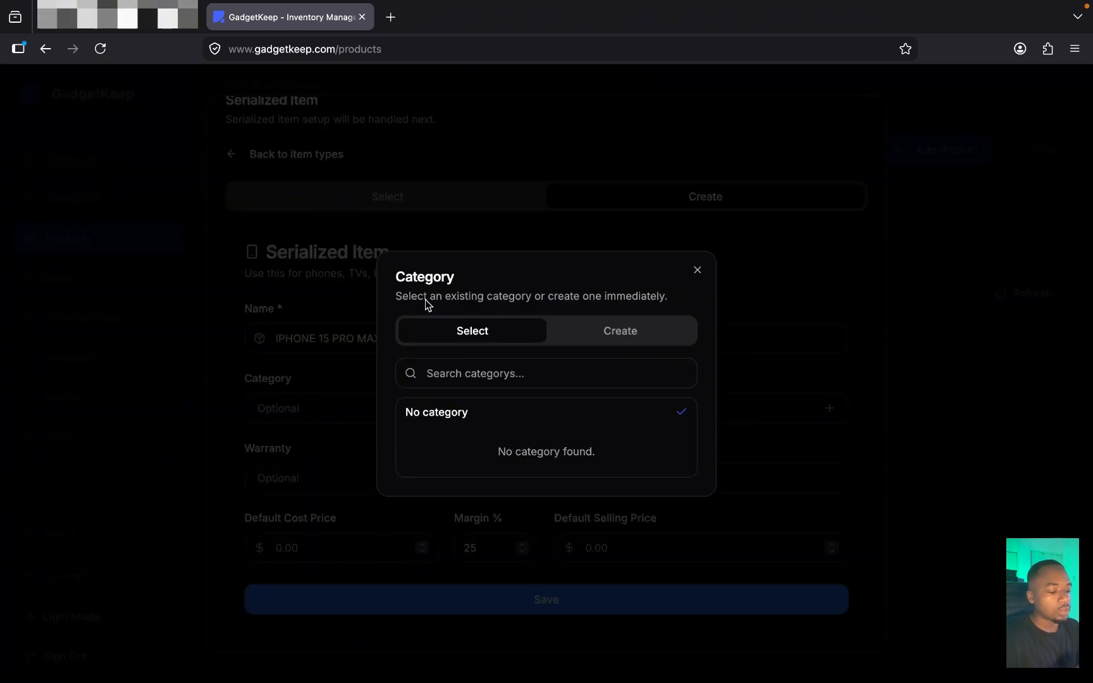
left_click(616, 340)
left_click(503, 411)
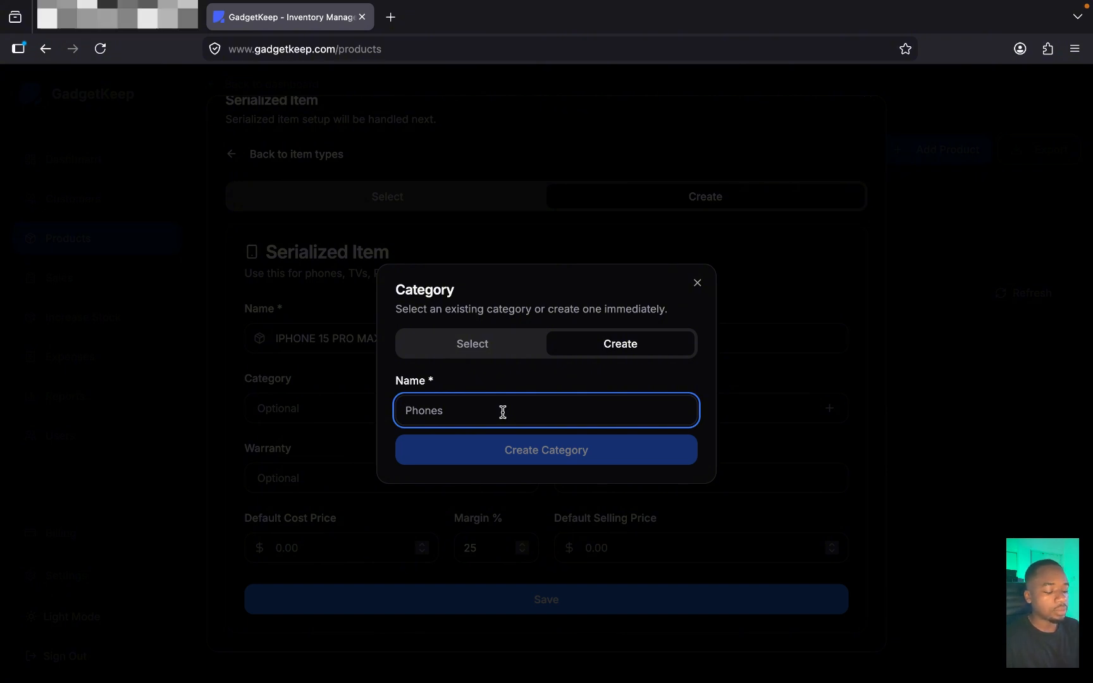
type("IPHONES")
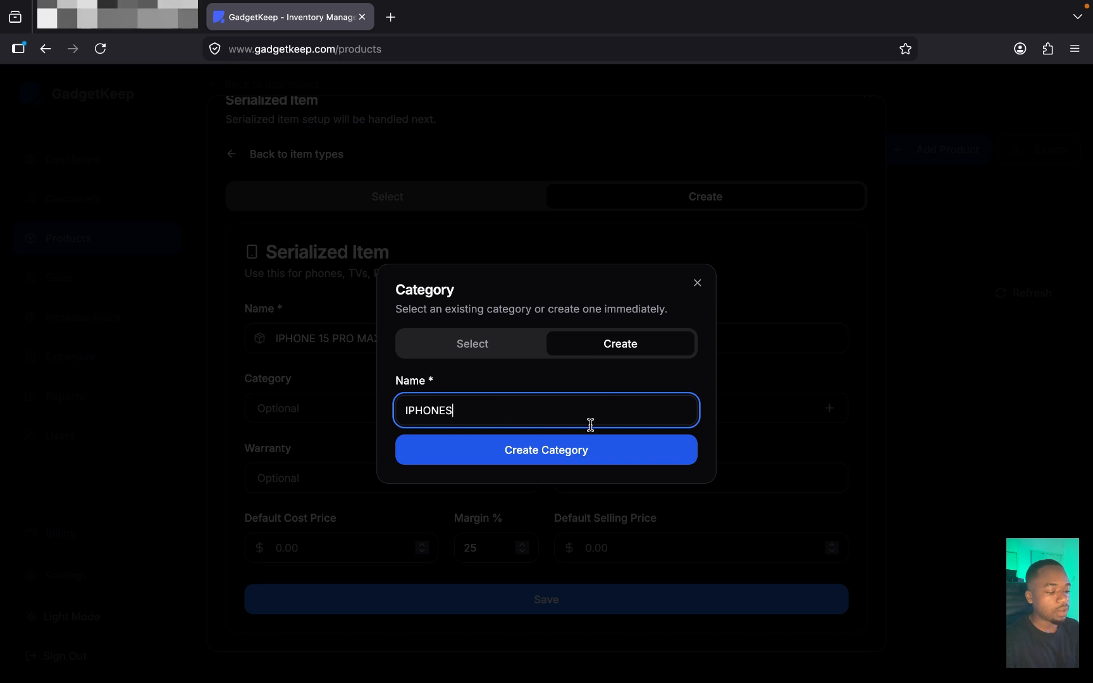
left_click(563, 454)
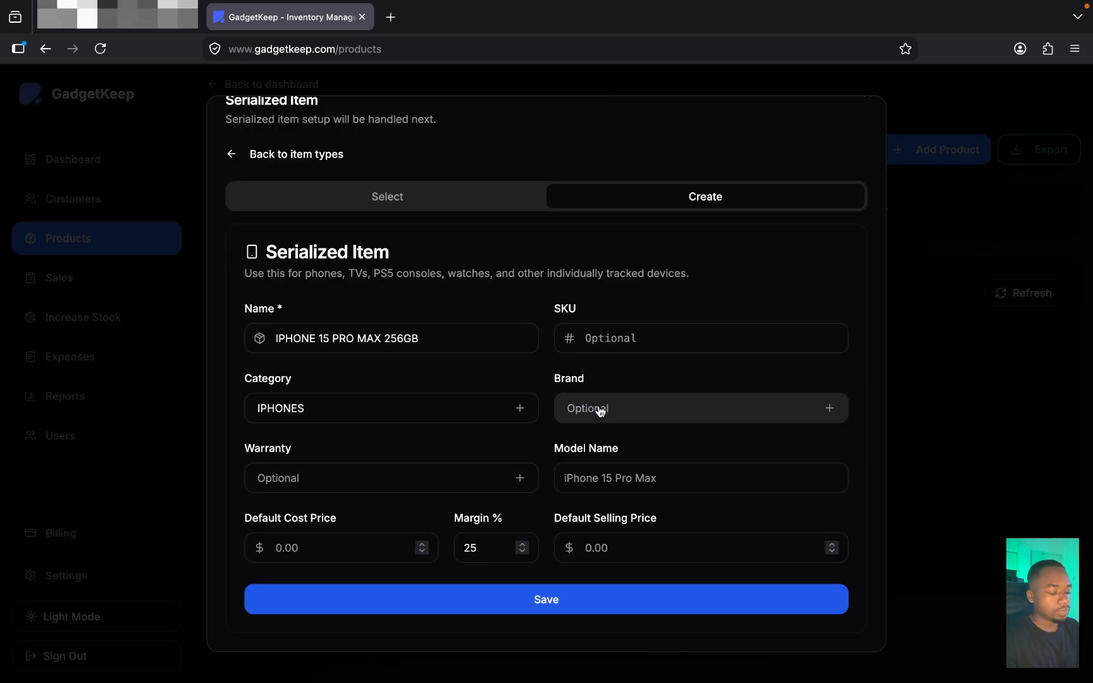
Step: Create a new brand named APPLE and assign it to the item
left_click(597, 409)
left_click(617, 325)
left_click(544, 404)
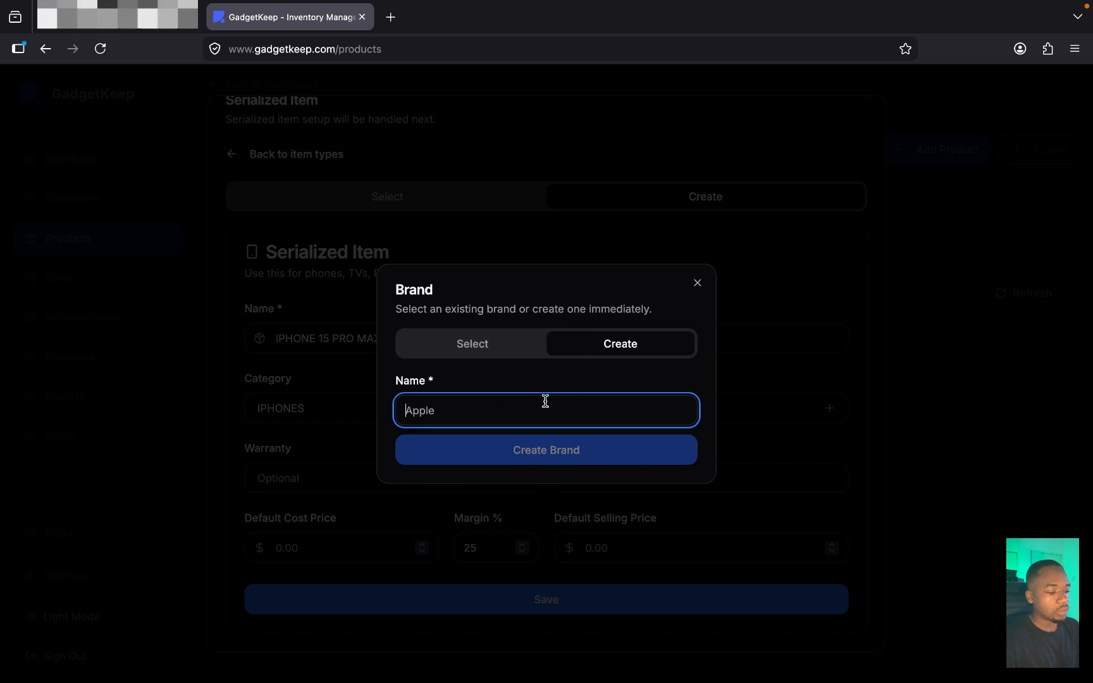
type("APPLE")
left_click(575, 463)
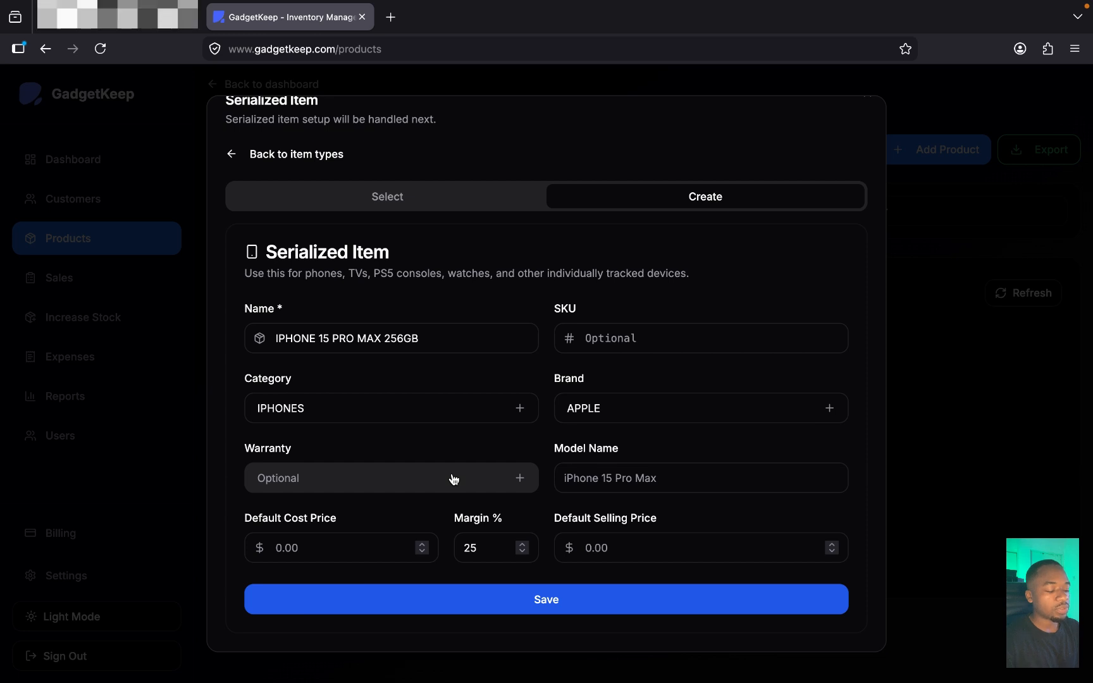
Step: Create a warranty named 1 MONTH with a duration of 1 month for the item
left_click(453, 478)
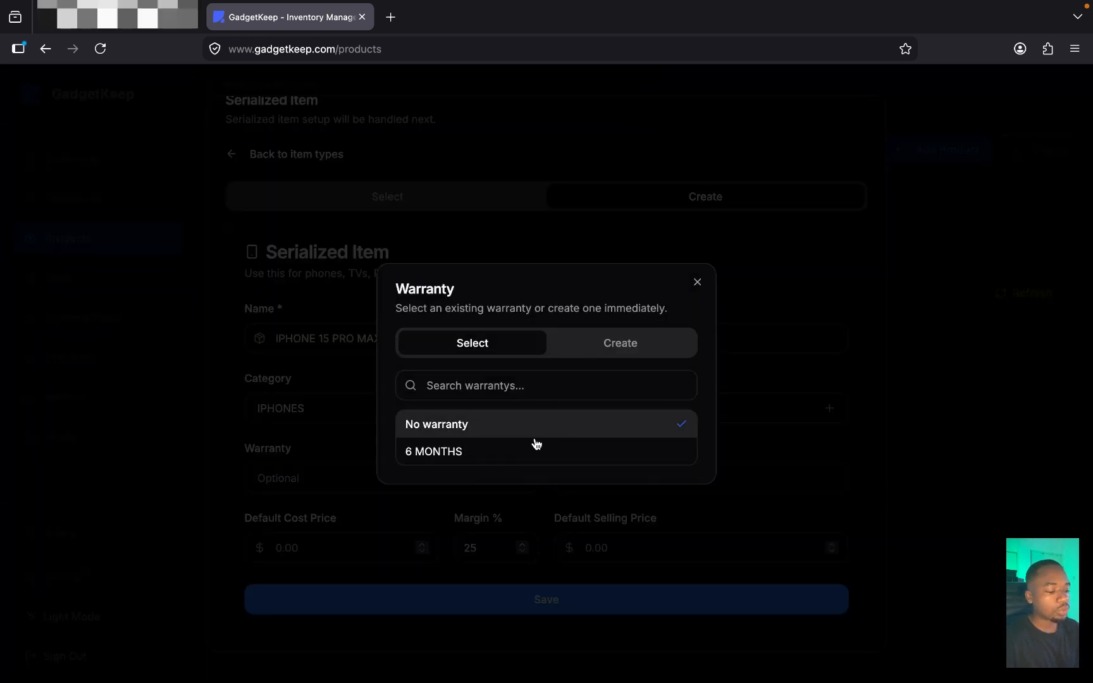
left_click(610, 347)
left_click(466, 345)
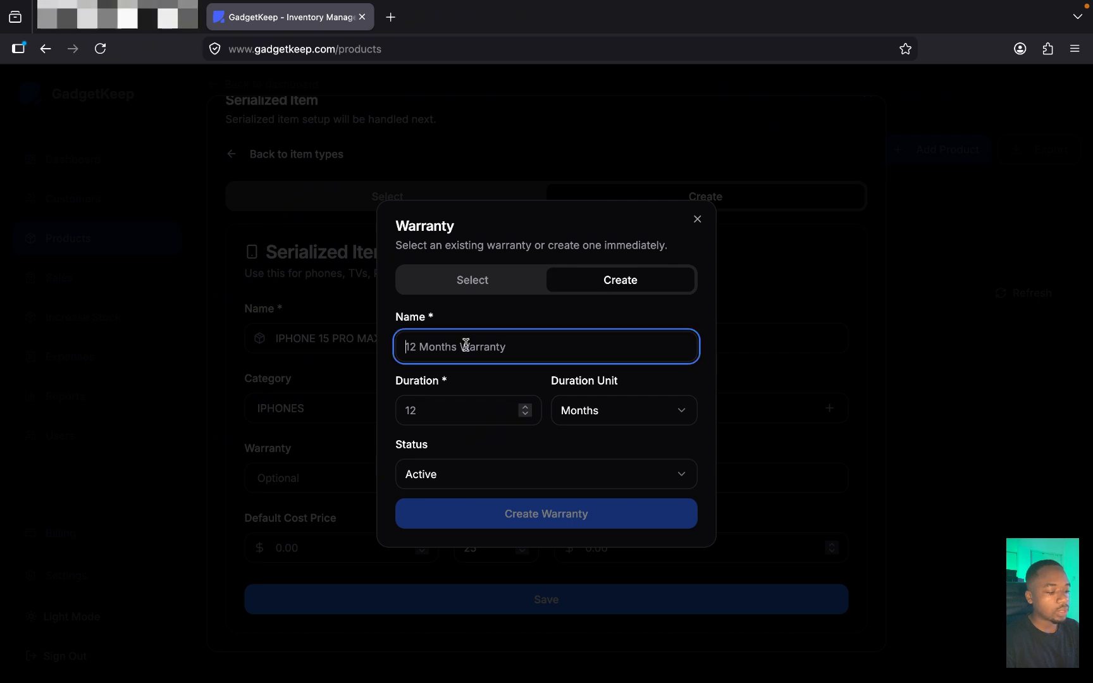
type("1 MONTH")
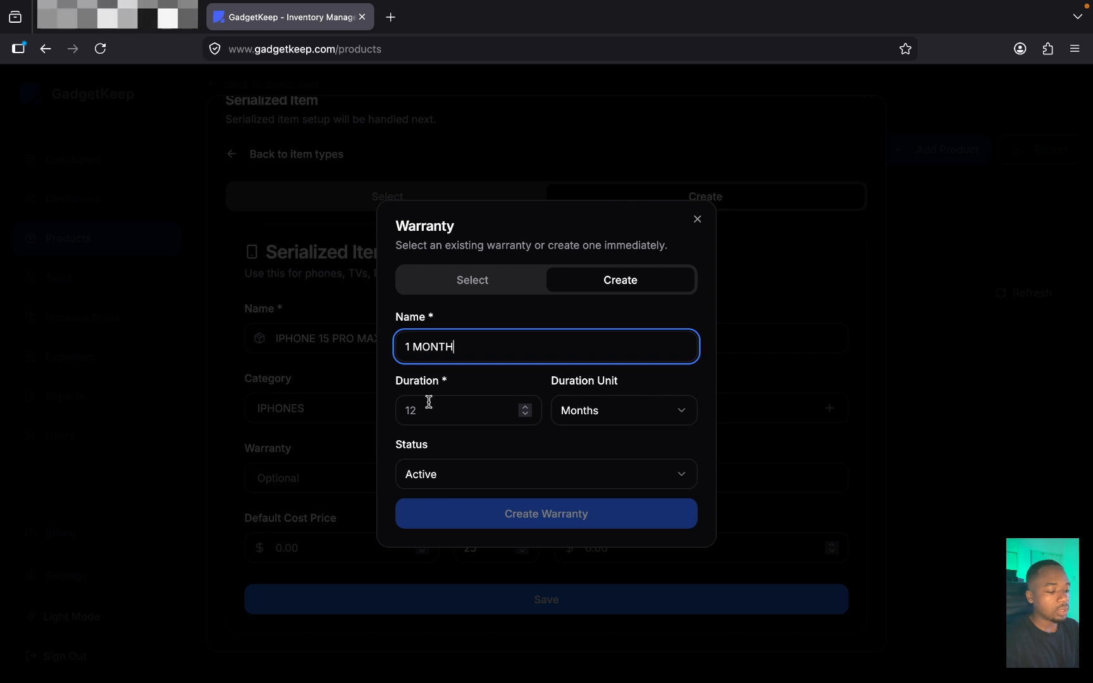
left_click(426, 411)
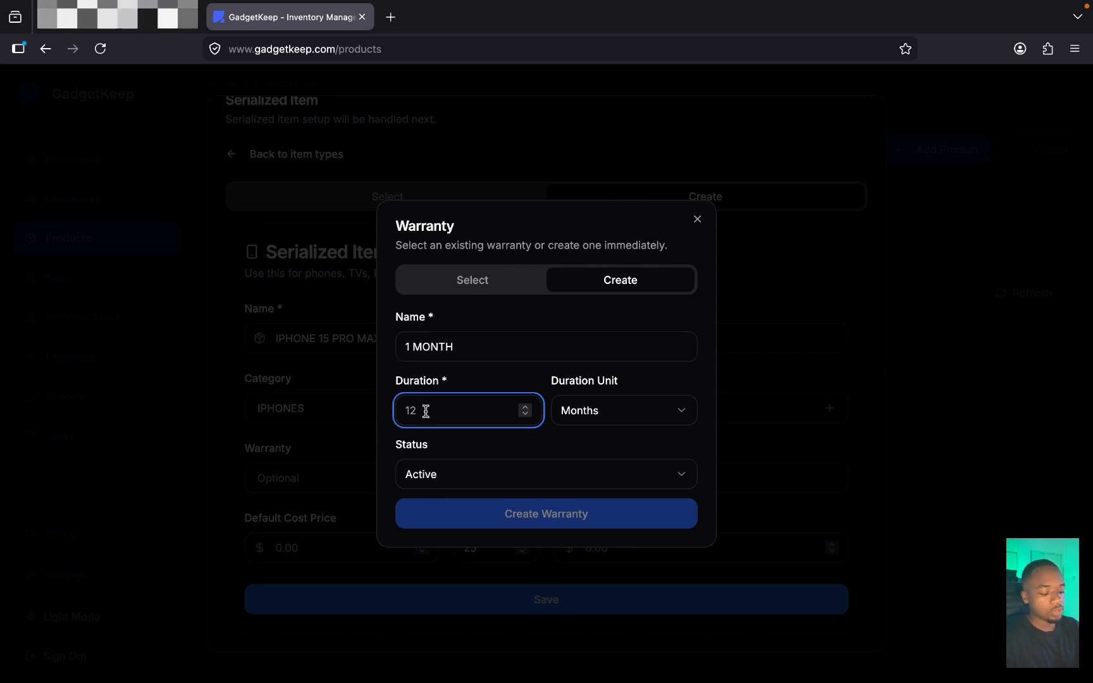
type("1")
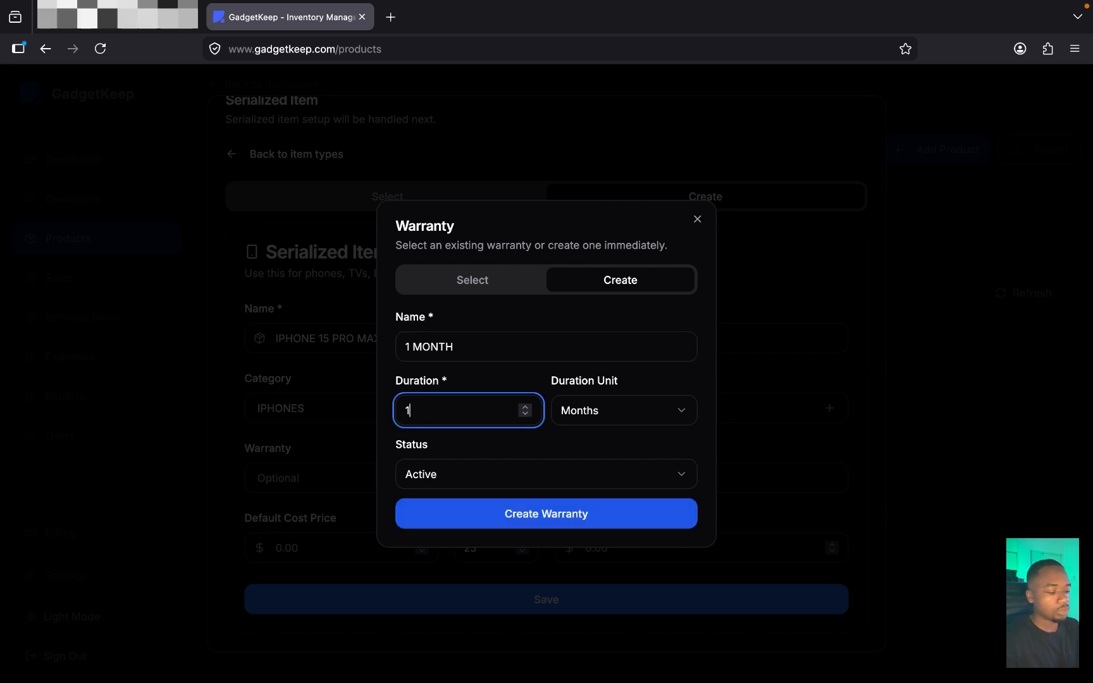
left_click(560, 522)
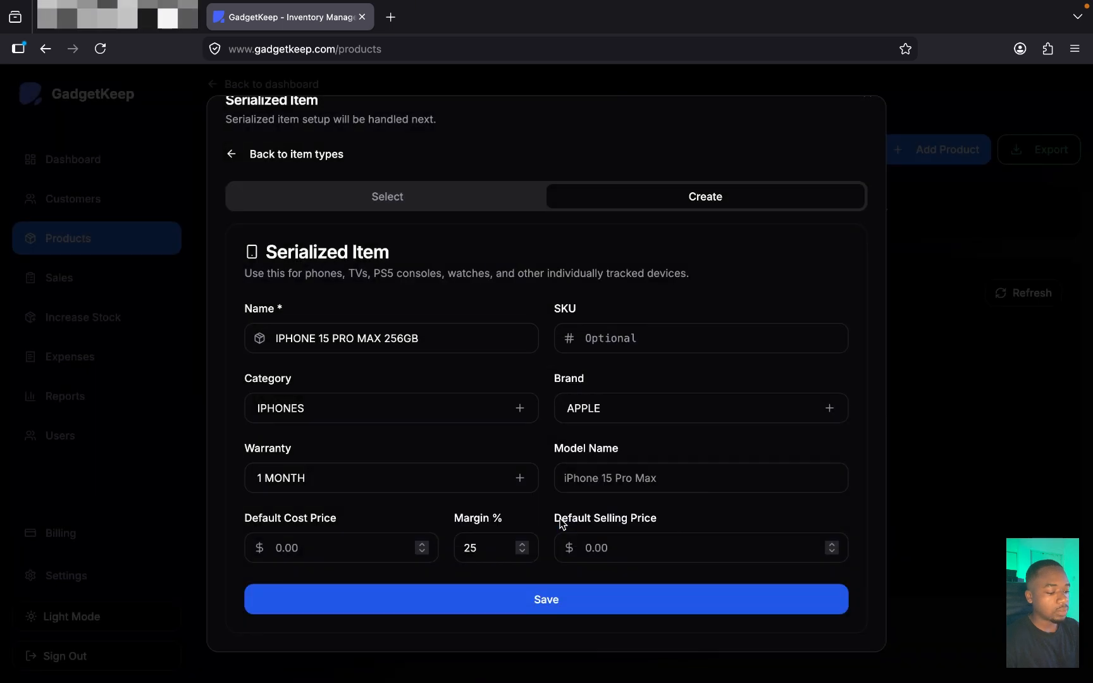
Step: Set the default cost price to 900000, leave the model name empty, and save the product
left_click(622, 476)
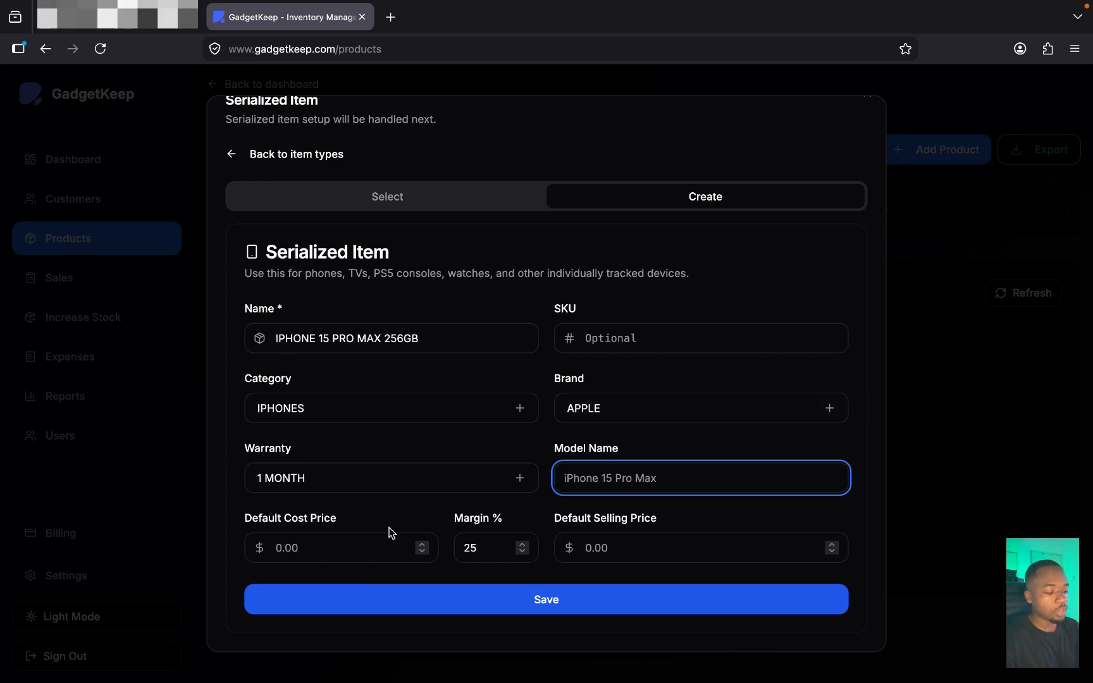
left_click(356, 542)
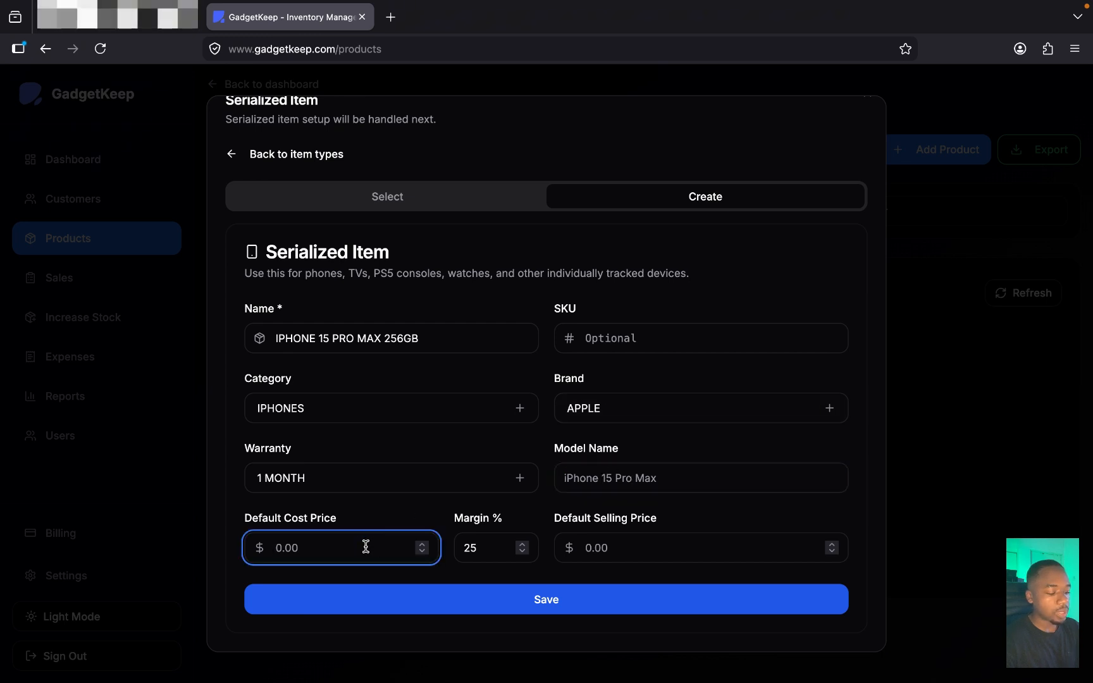
type("90000")
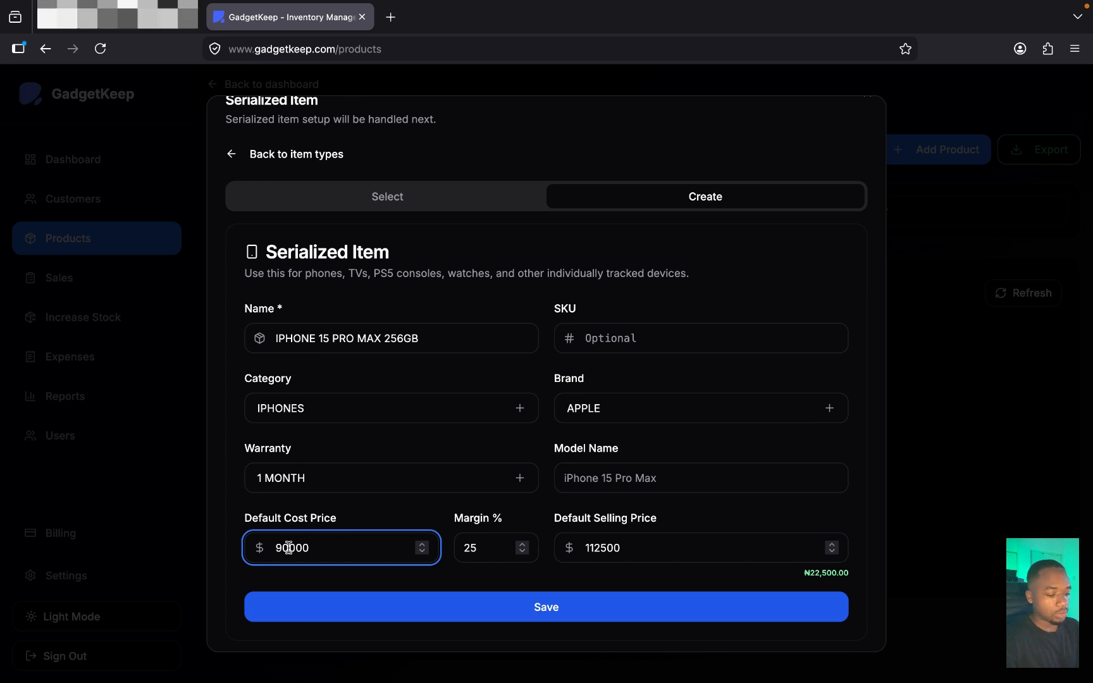
left_click_drag(289, 547, 321, 547)
type("0000")
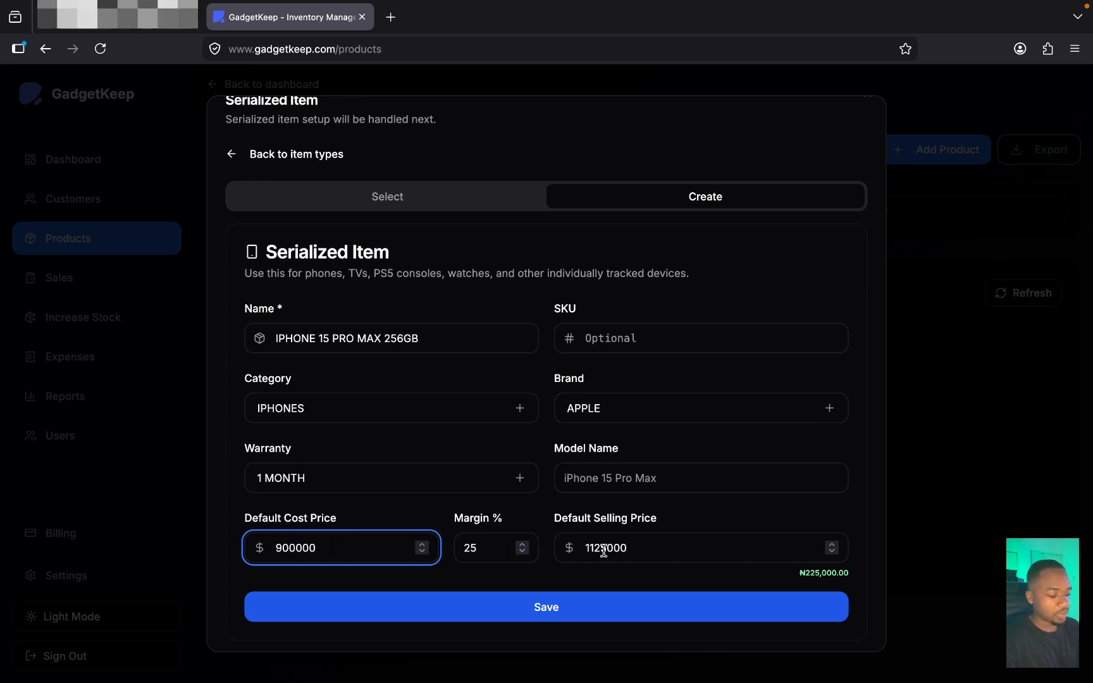
left_click_drag(603, 548, 578, 548)
left_click(633, 545)
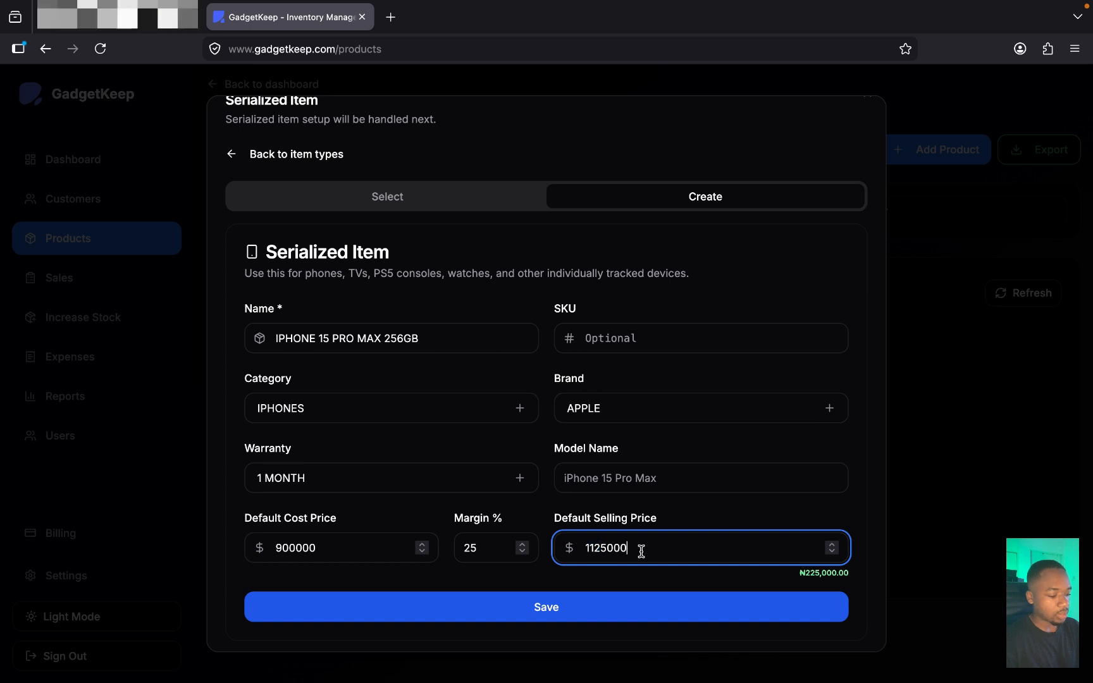
left_click(564, 608)
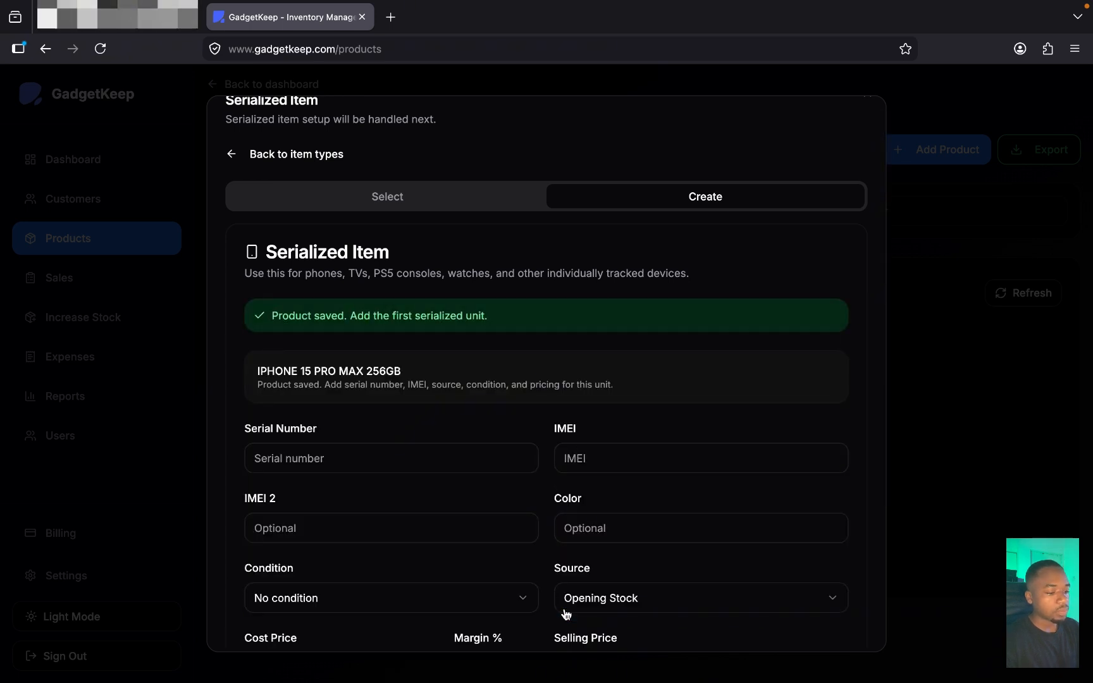
scroll(564, 608, "down", 3)
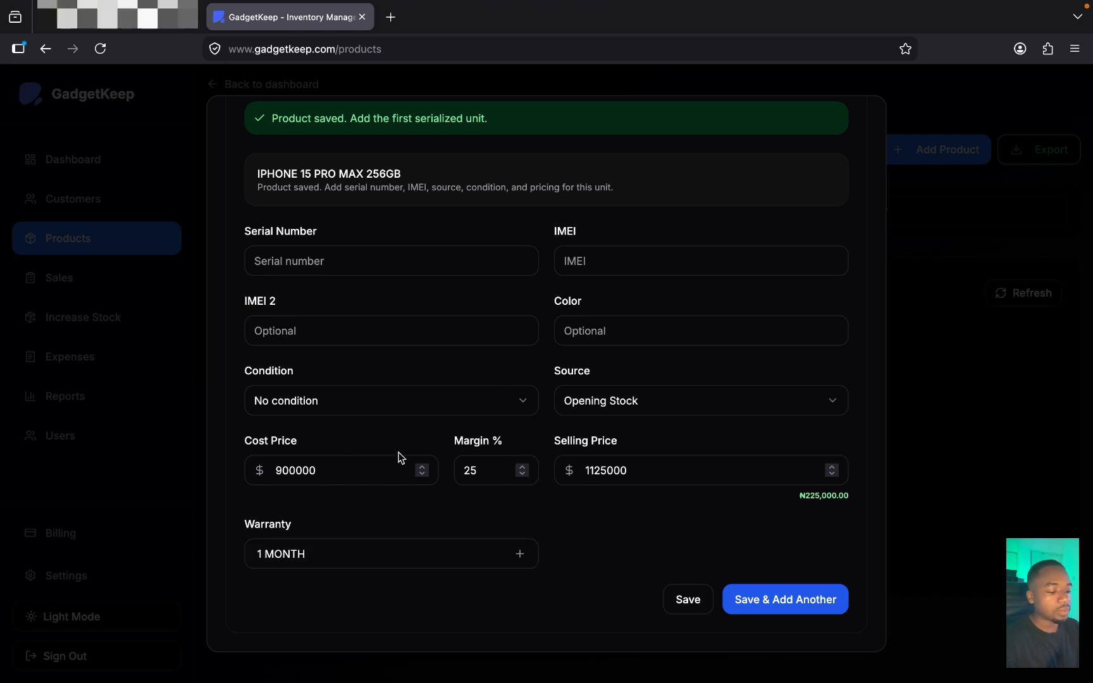
scroll(385, 471, "up", 1)
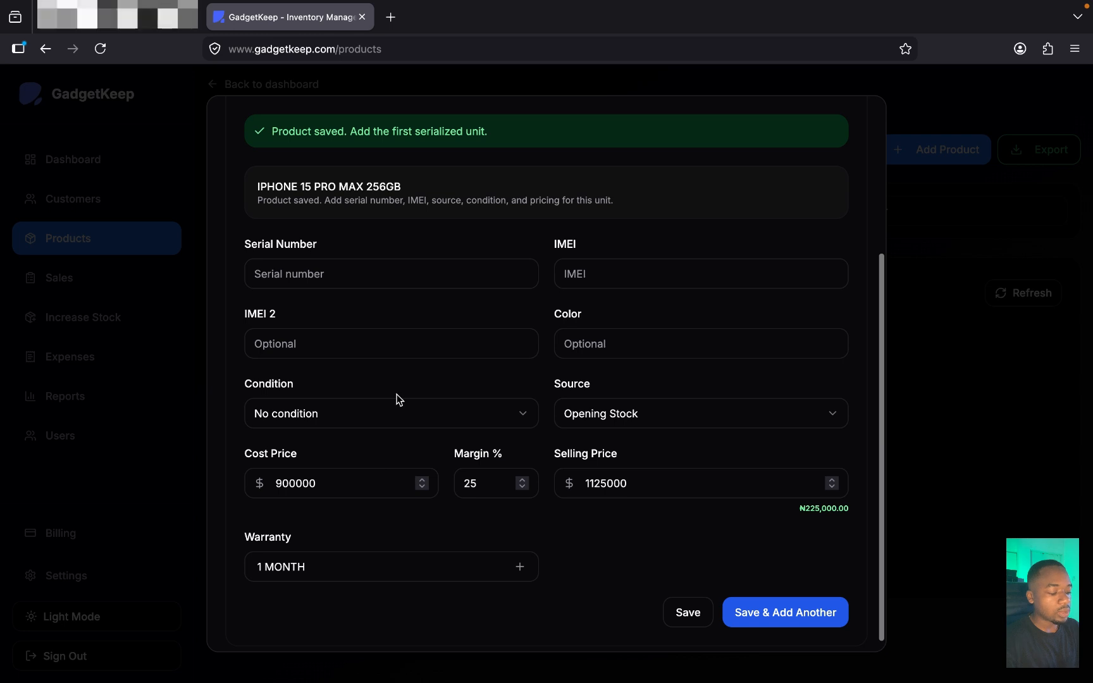
Step: Fill in the first unit's serial number and IMEI with the first previously used entry suggested for each
scroll(398, 401, "up", 1)
left_click(366, 283)
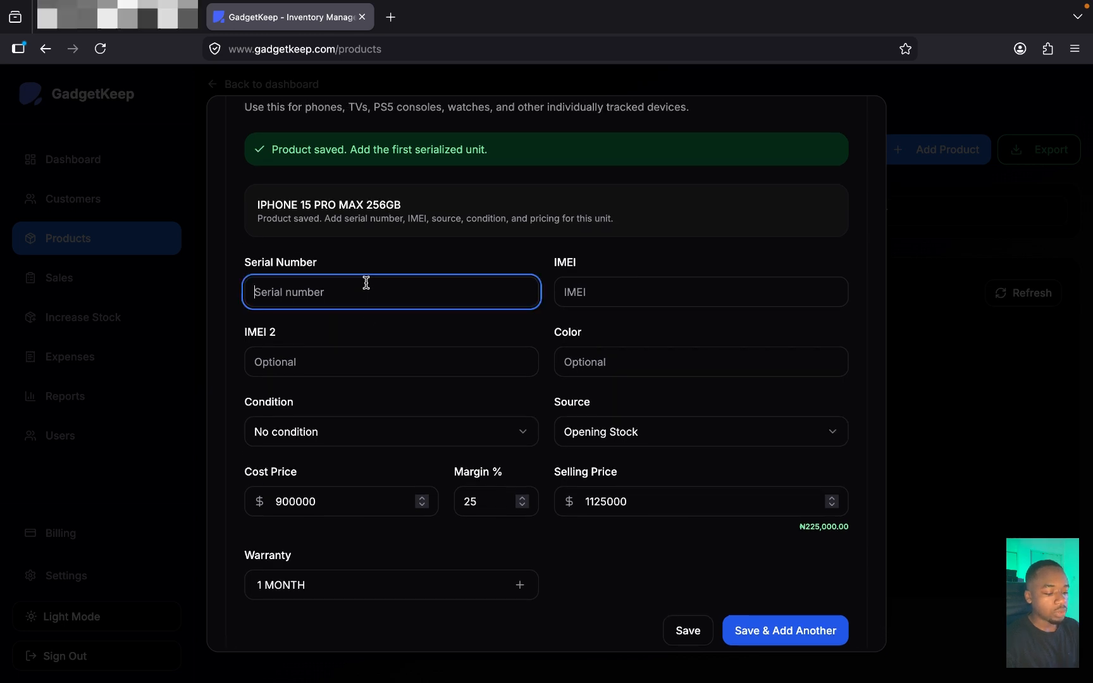
left_click(366, 283)
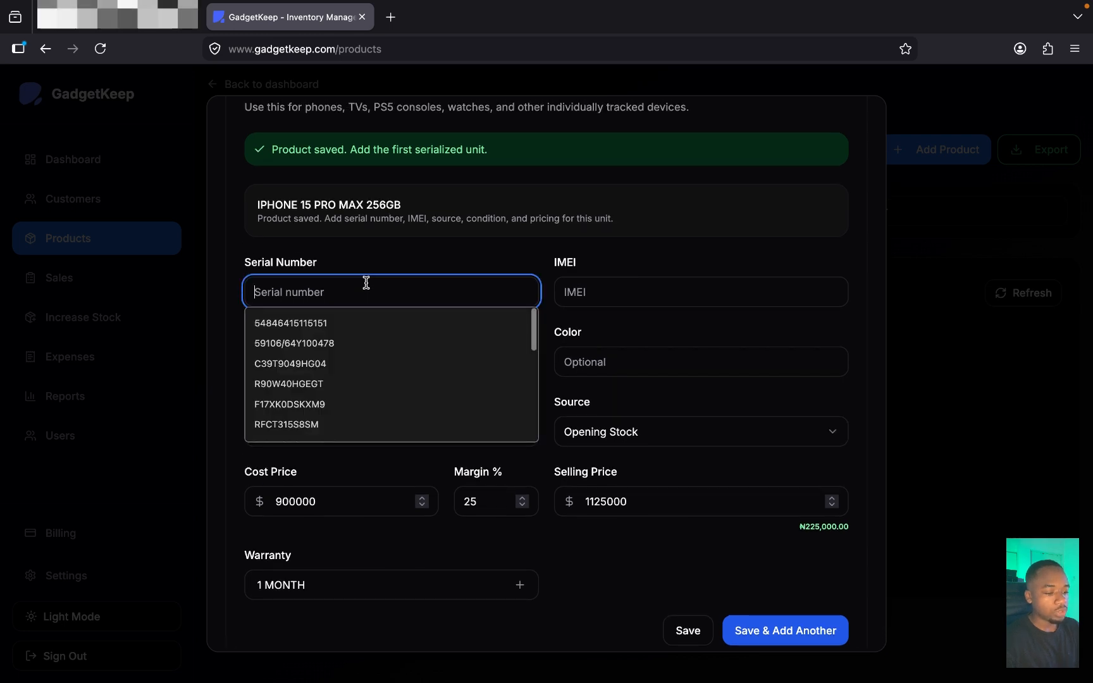
left_click(377, 323)
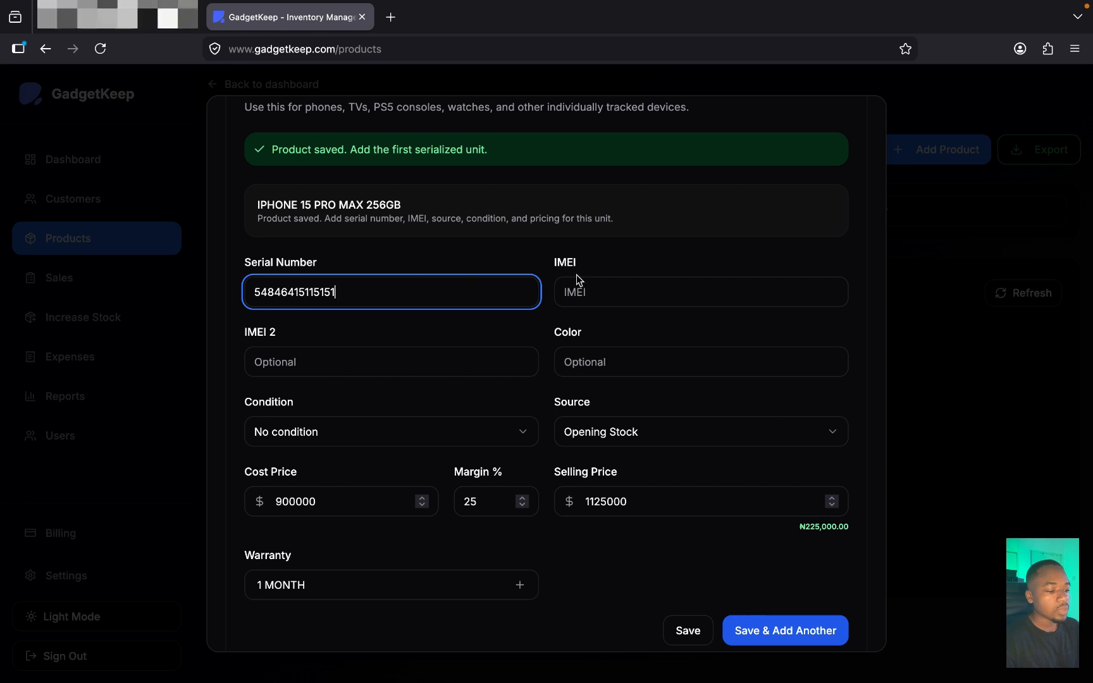
left_click(597, 296)
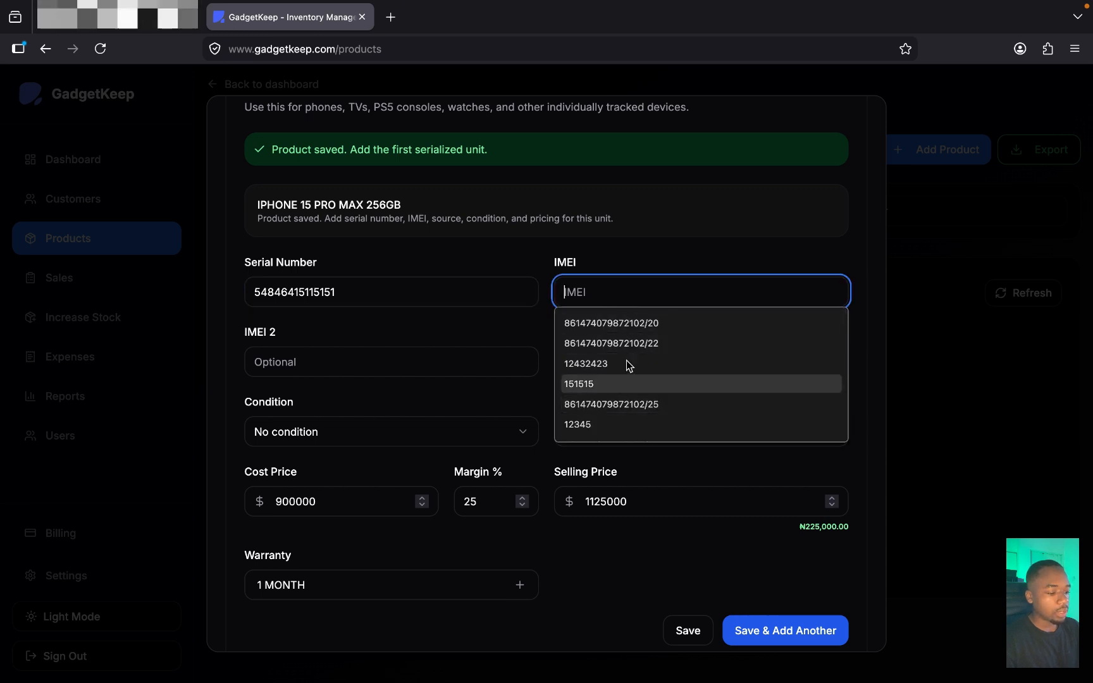
left_click(631, 324)
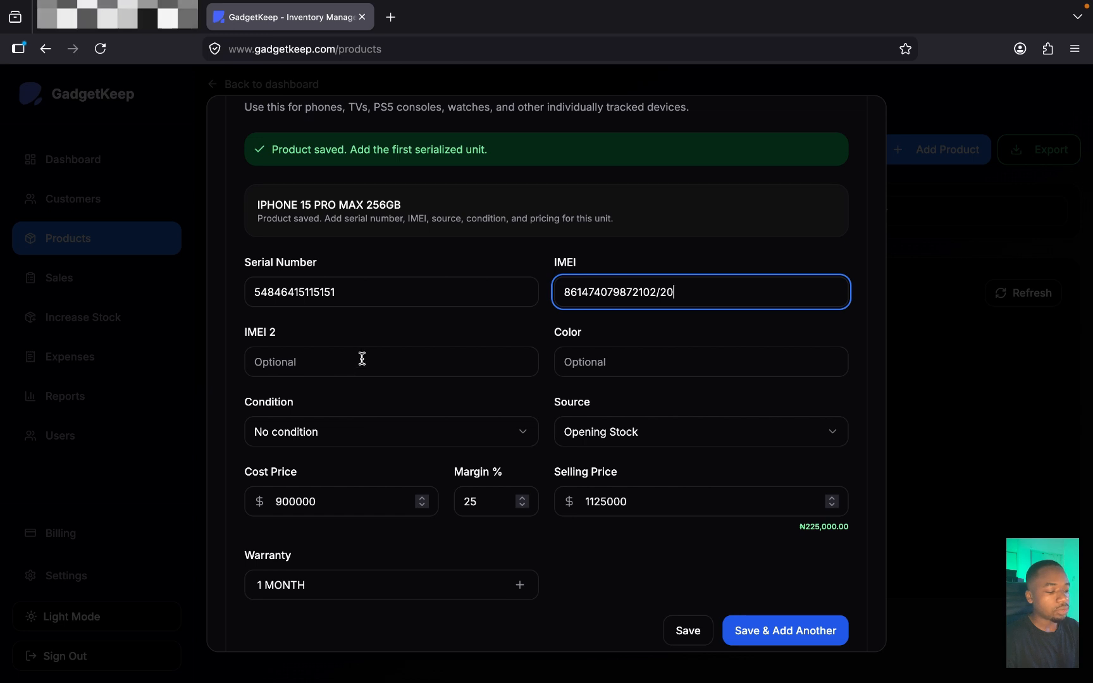
Step: Set the unit's color to BLACK and its condition to Used, and save it with the option to add another
left_click(591, 366)
type("BLACK")
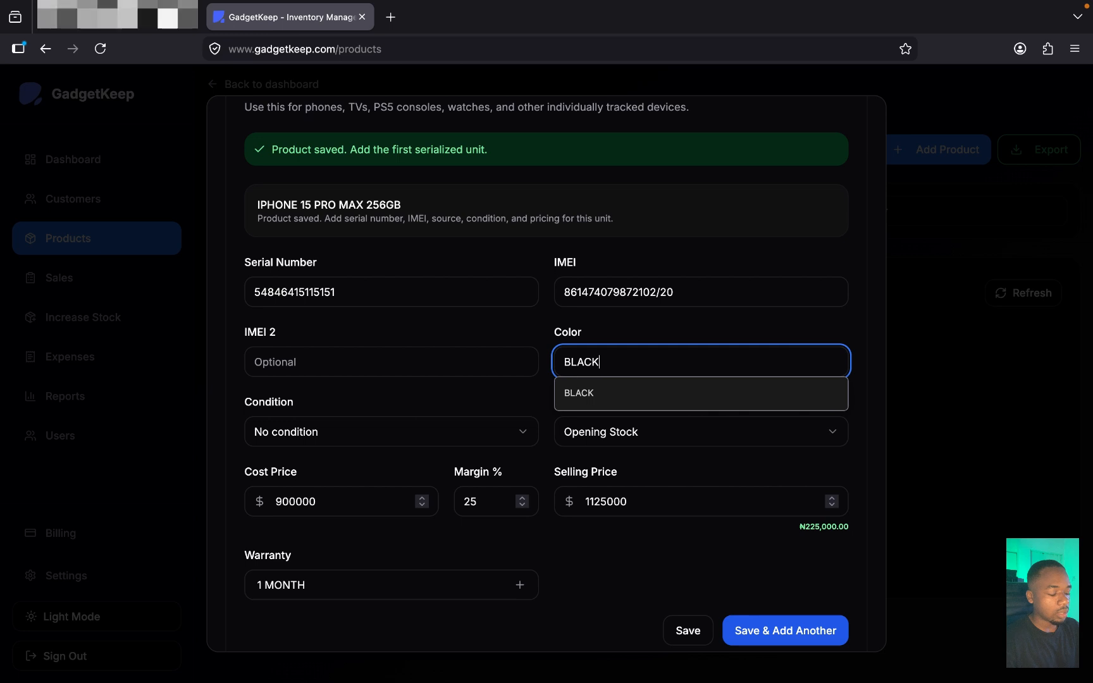
left_click(400, 390)
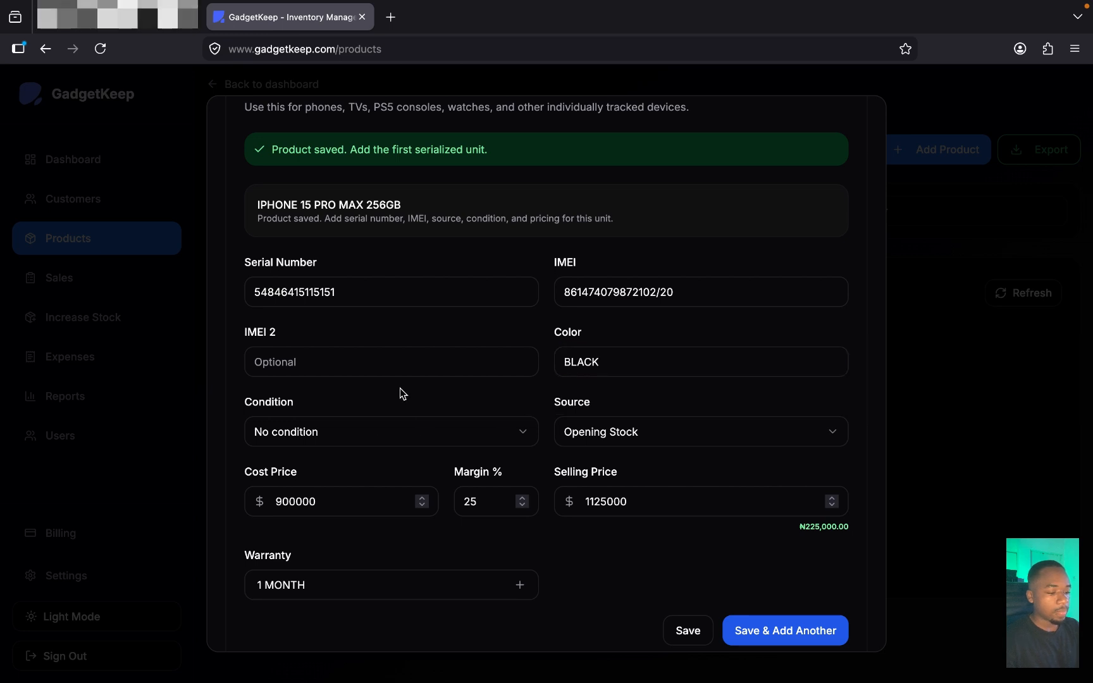
left_click(362, 435)
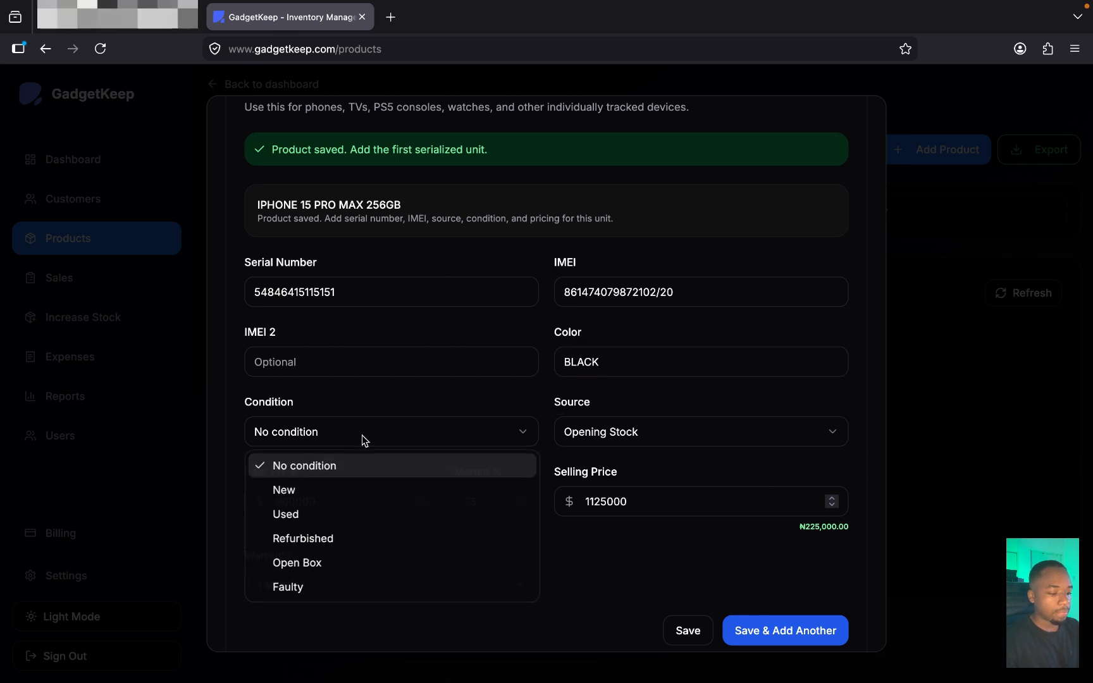
left_click(356, 515)
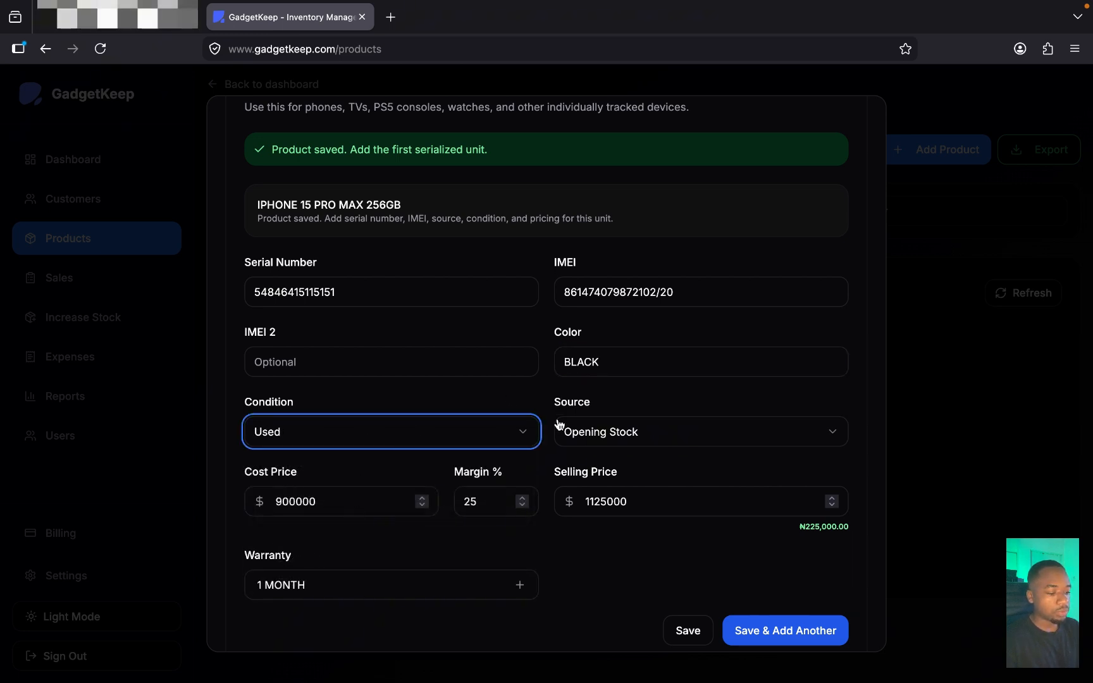
scroll(557, 418, "down", 1)
left_click(769, 598)
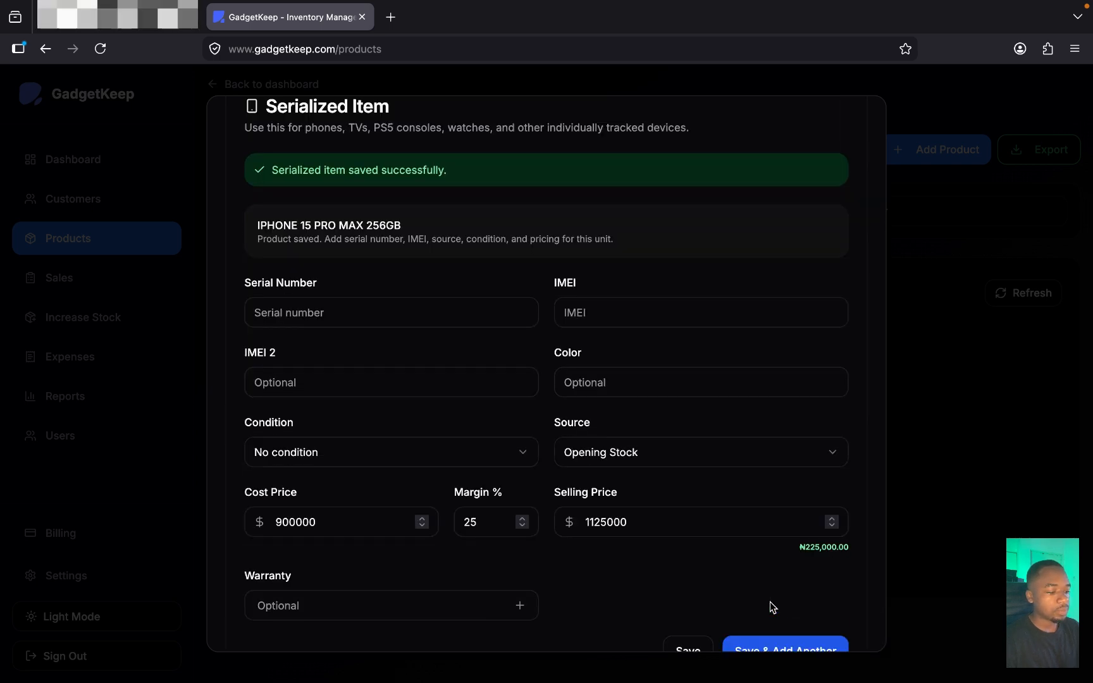
Step: Close the serialized item form without adding another unit and refresh the product list
scroll(769, 601, "down", 2)
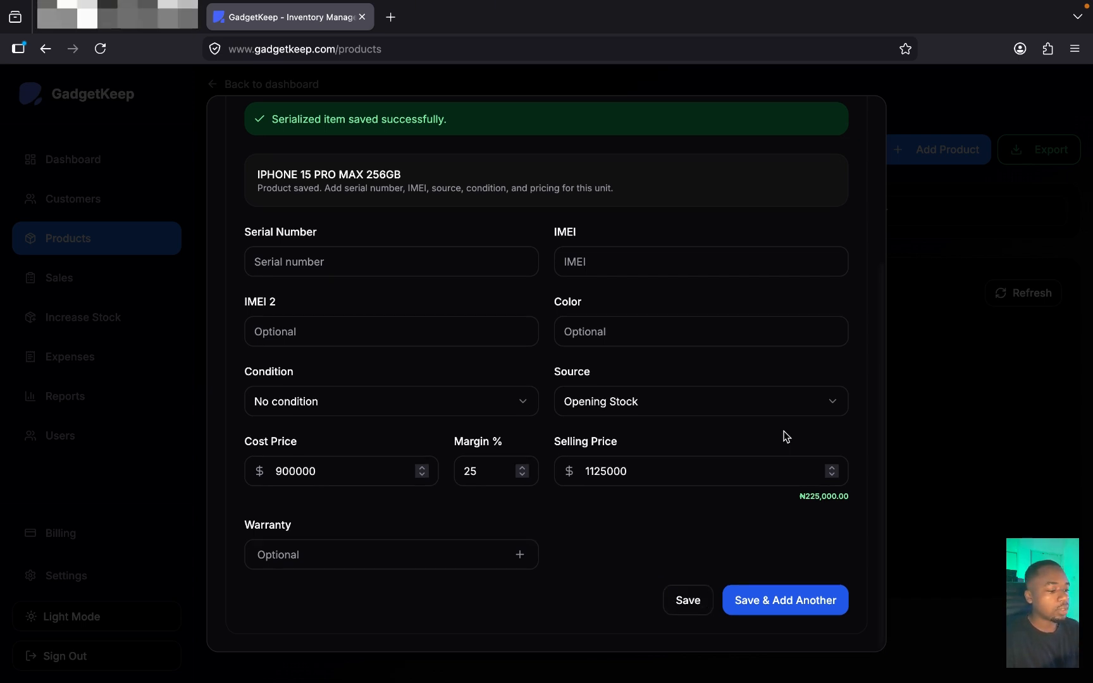
scroll(791, 348, "up", 5)
left_click(866, 116)
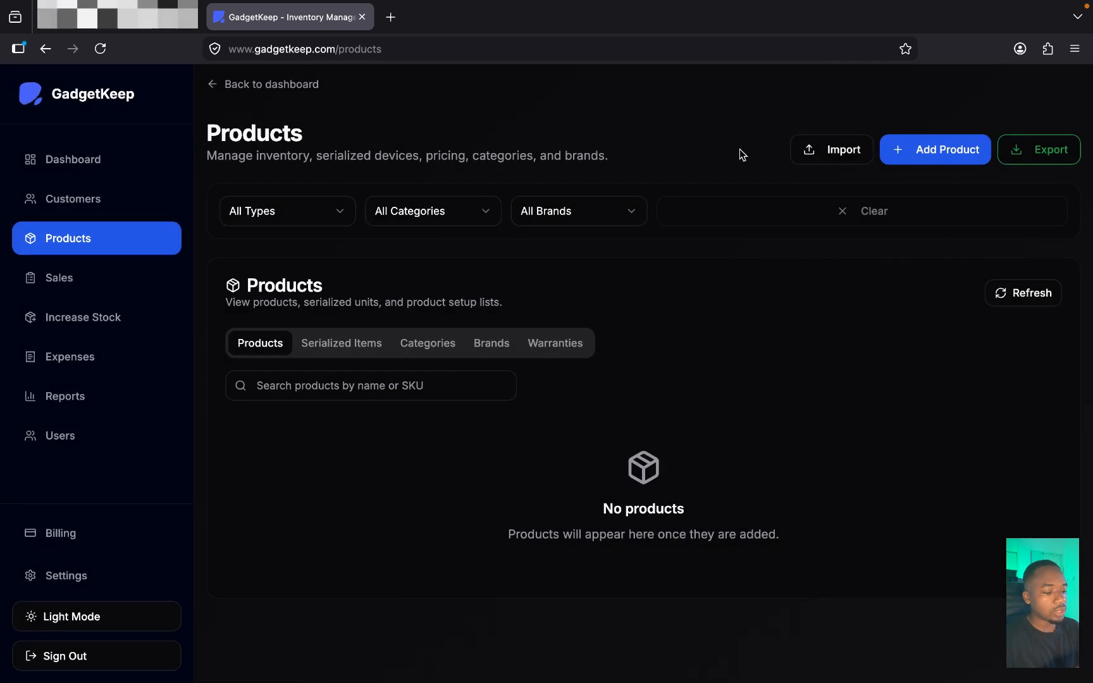
left_click(1022, 297)
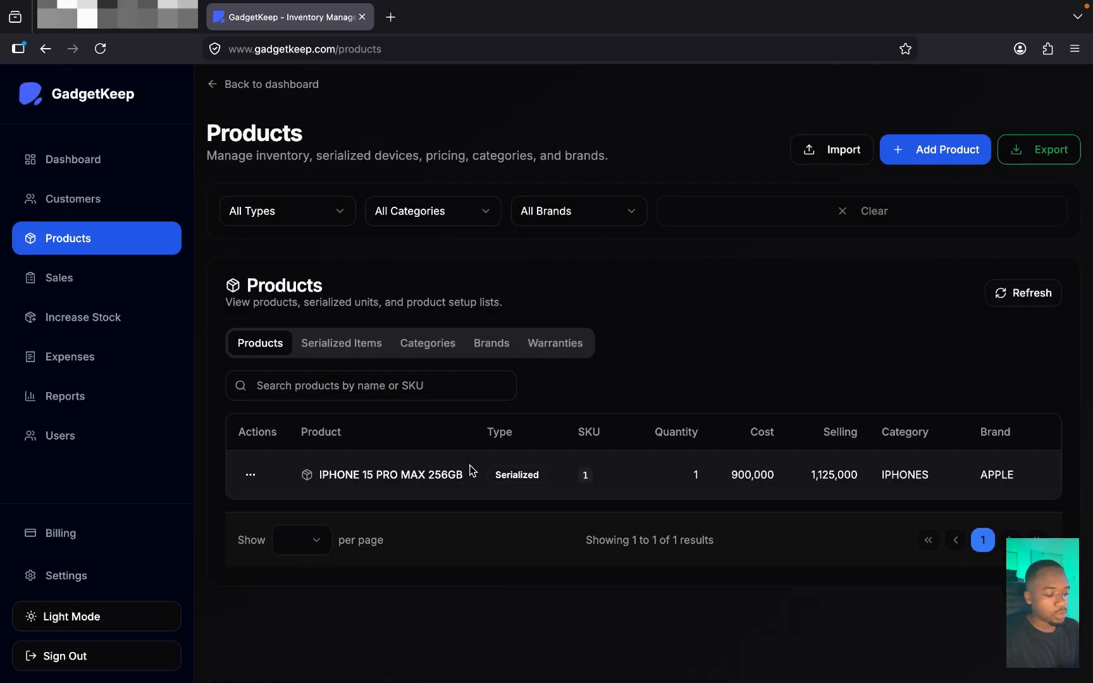
Step: Open the available serialized items of IPHONE 15 PRO MAX 256GB and review the unit's identifiers, status, condition, color and prices
scroll(469, 494, "right", 1)
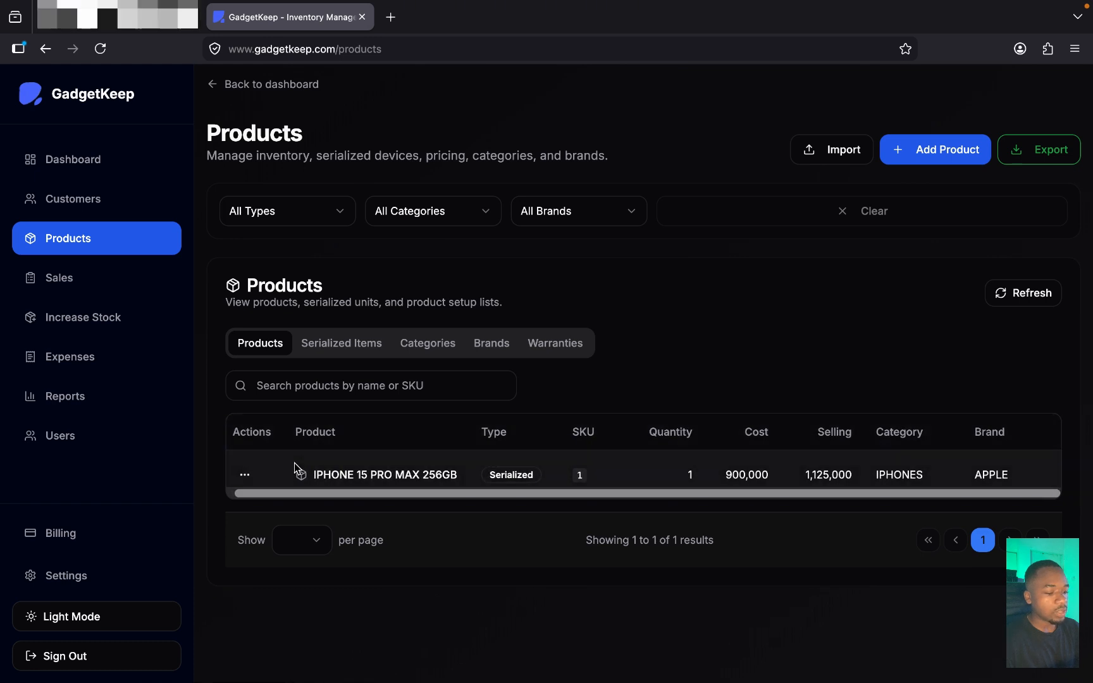
left_click(245, 475)
left_click(272, 507)
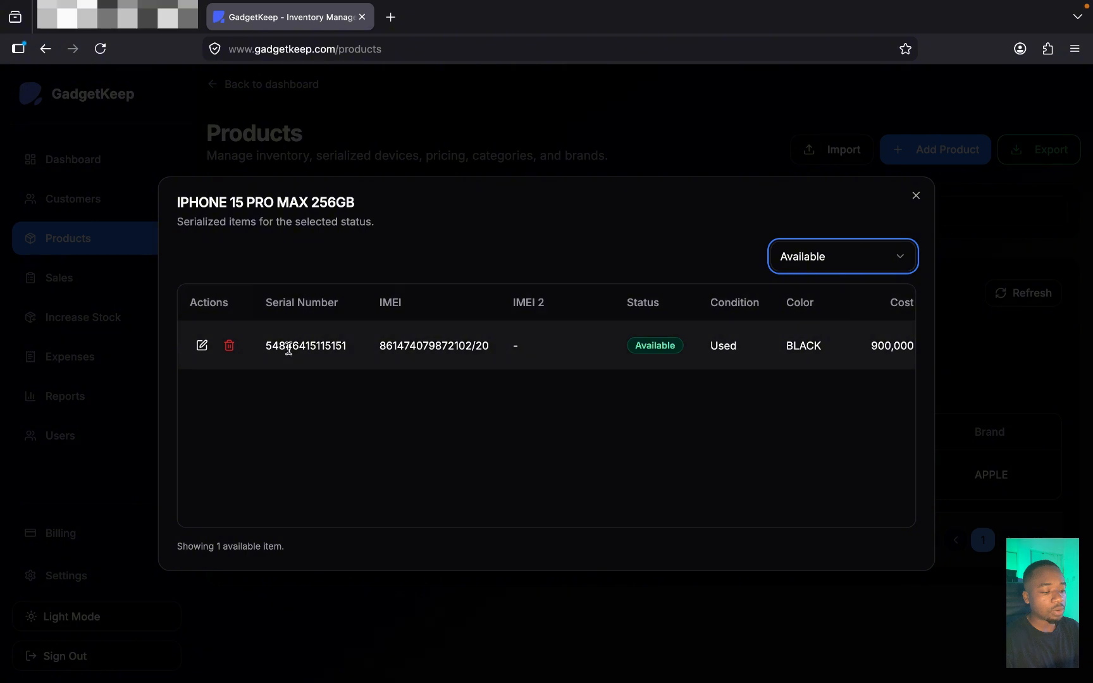
scroll(544, 345, "right", 3)
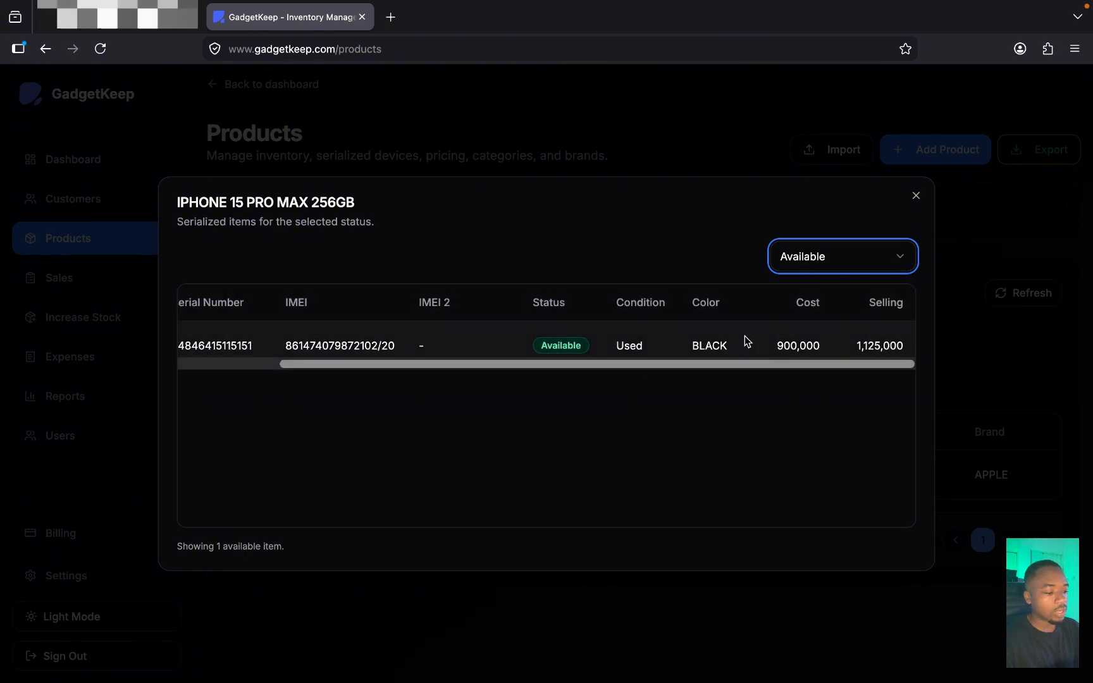
scroll(731, 354, "left", 3)
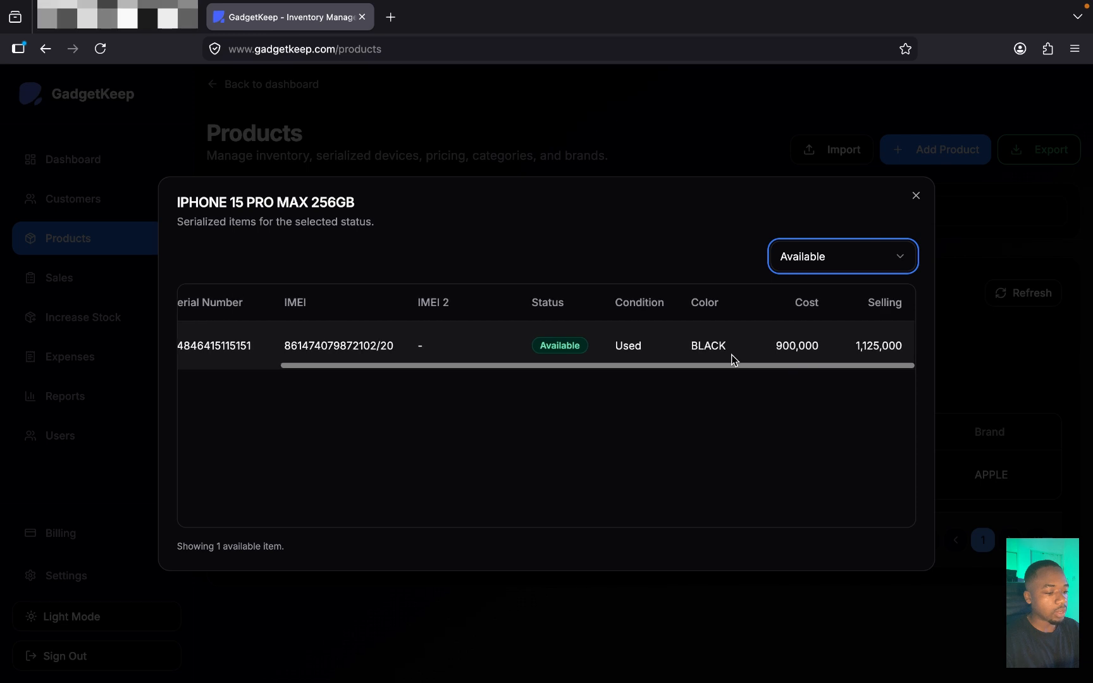